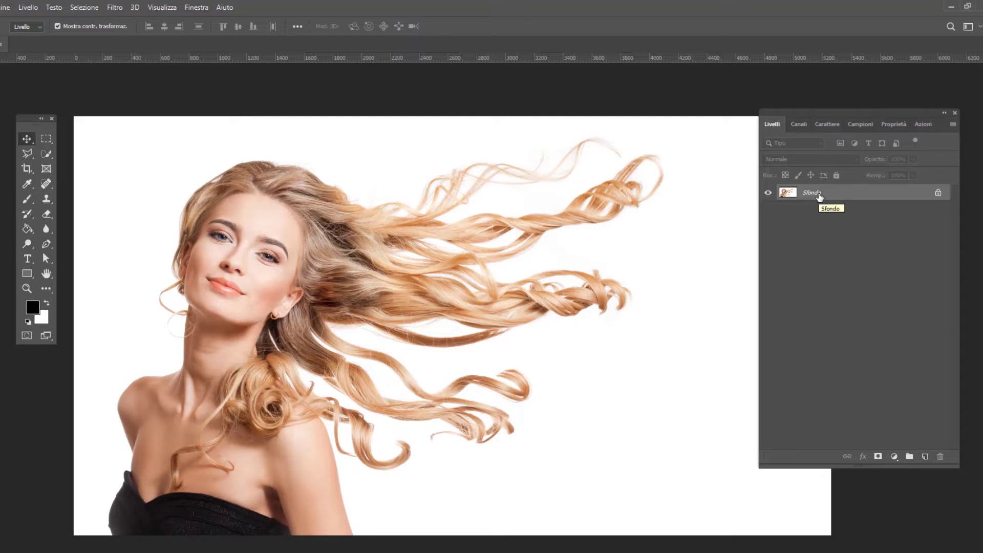
- Show the Canali panel listing the RGB, Rosso, Verde and Blu channels
{"action": "left_click", "coordinate": [798, 125]}
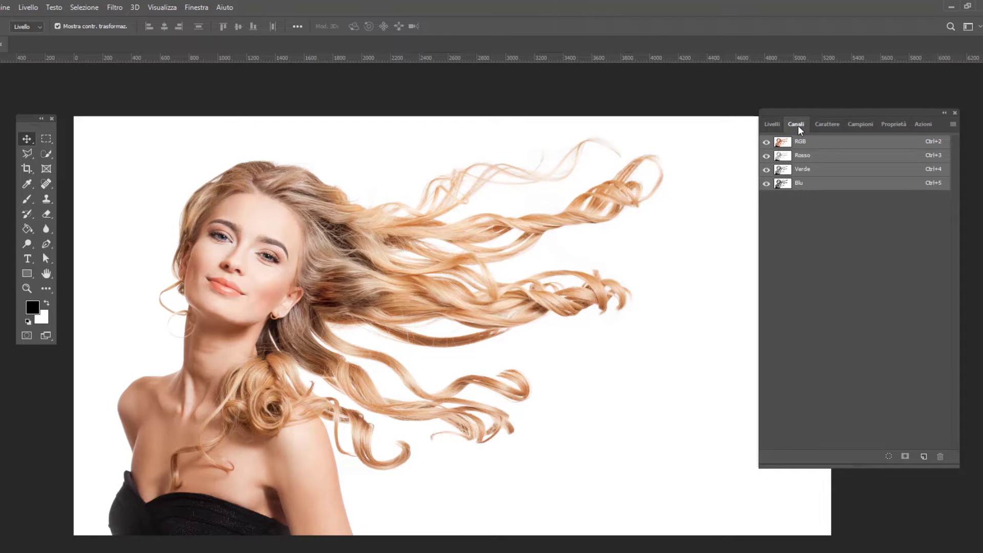
{"action": "left_click", "coordinate": [197, 8]}
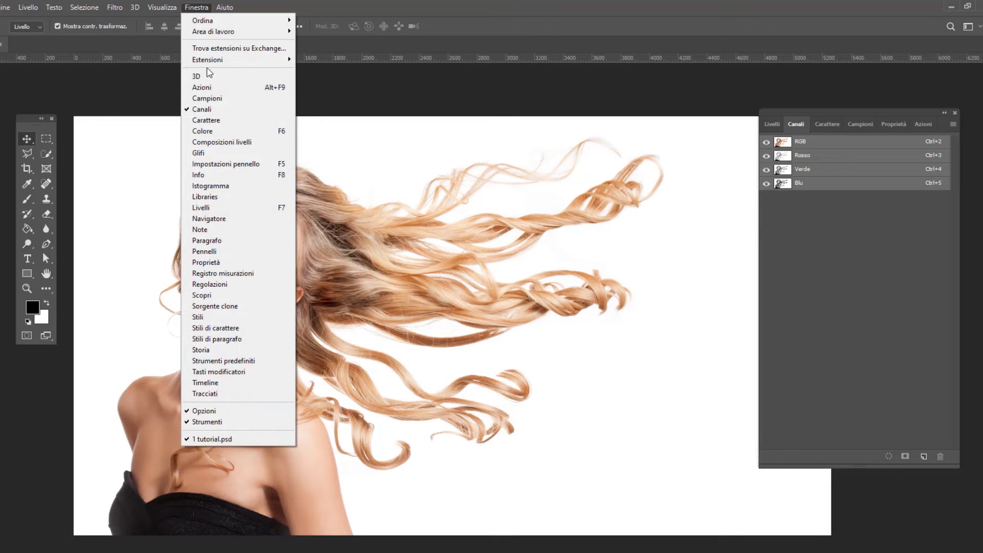
{"action": "left_click", "coordinate": [797, 130]}
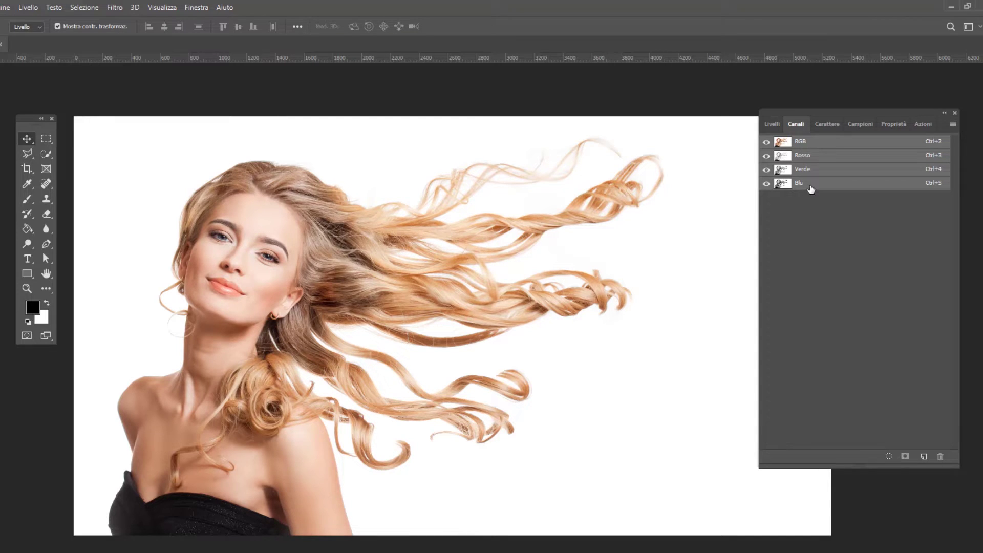
- View Rosso, Verde and Blu individually, then duplicate Blu as Blu copia
{"action": "left_click", "coordinate": [767, 156]}
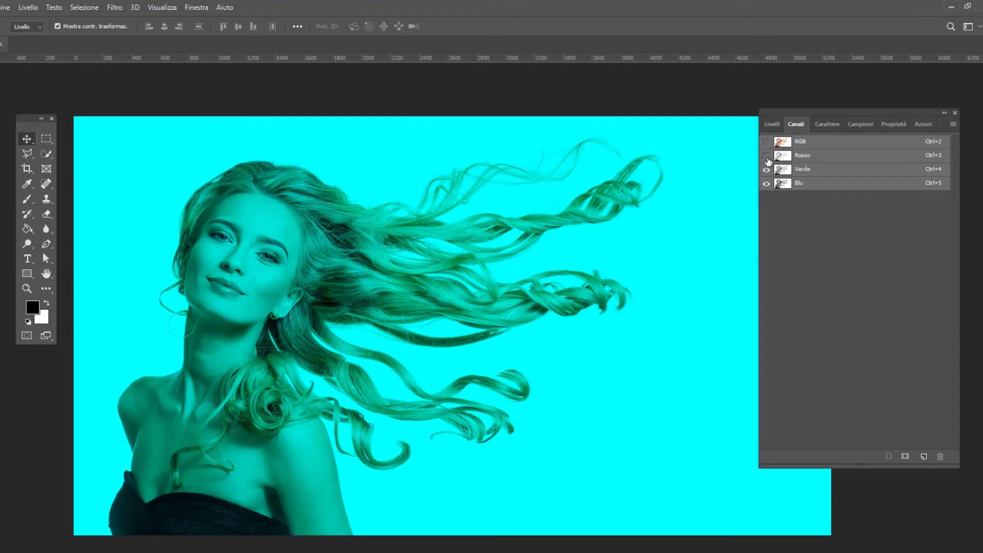
{"action": "left_click", "coordinate": [767, 170]}
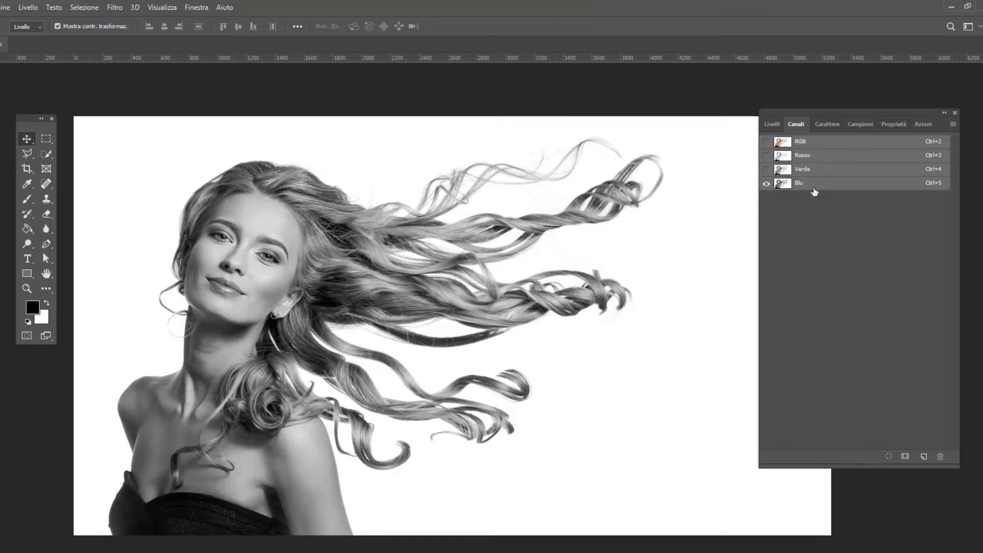
{"action": "left_click", "coordinate": [766, 170]}
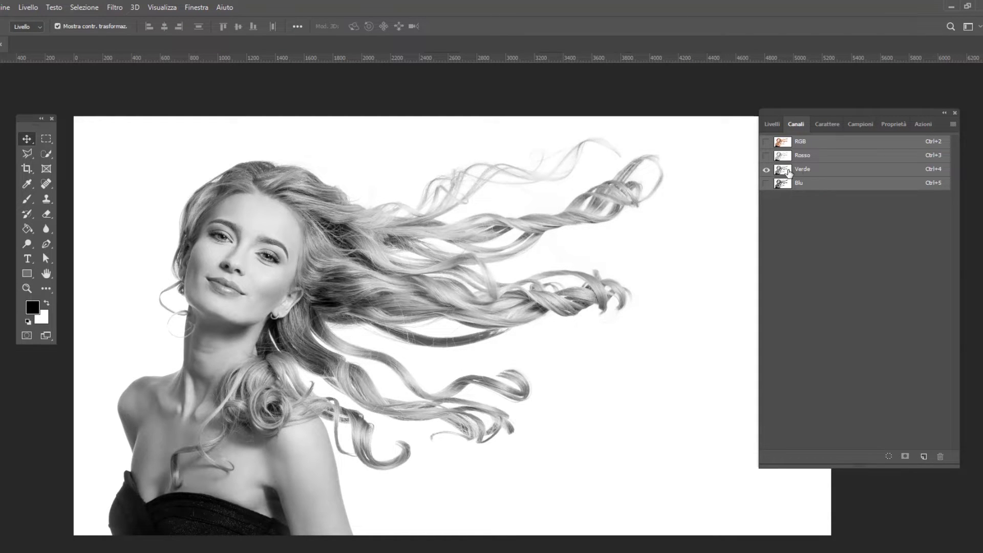
{"action": "left_click", "coordinate": [766, 155]}
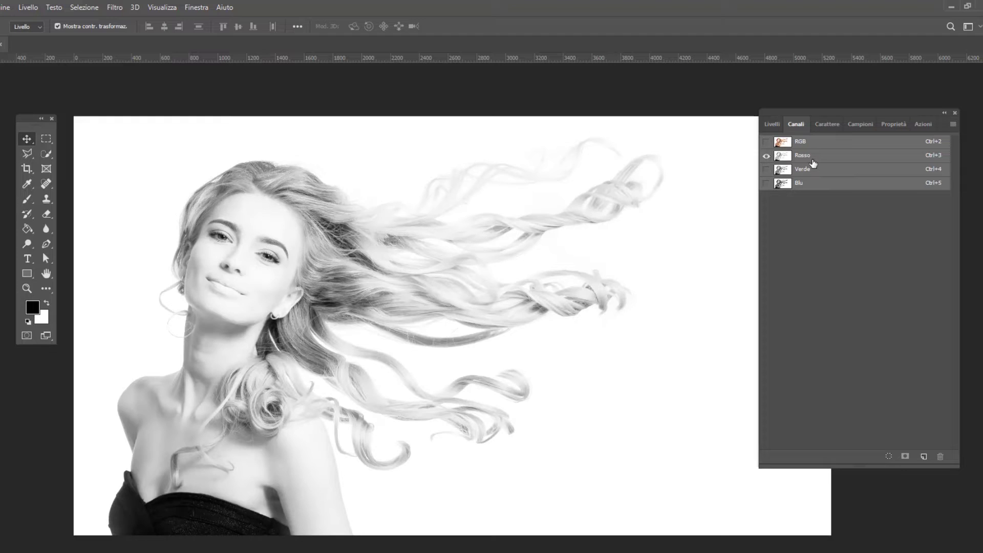
{"action": "left_click", "coordinate": [804, 185]}
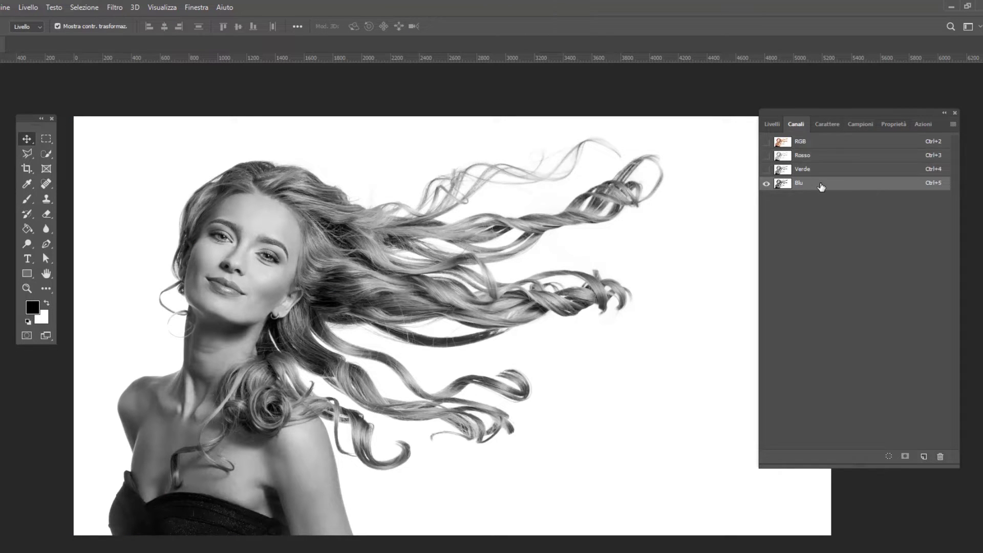
{"action": "left_click_drag", "start_coordinate": [817, 187], "coordinate": [922, 455]}
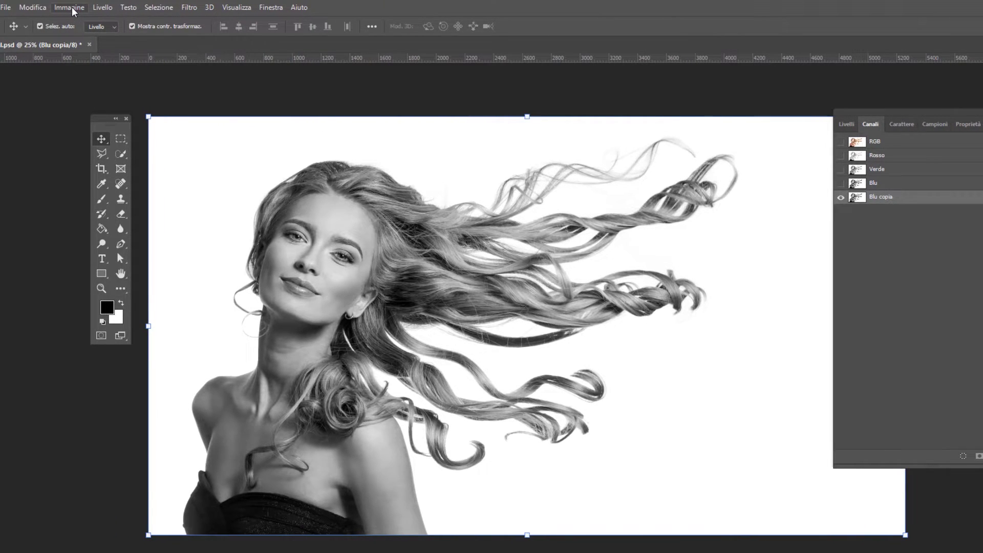
- Open Valori tonali on Blu copia at default 0, 1,00 and 255 values
{"action": "left_click", "coordinate": [69, 8]}
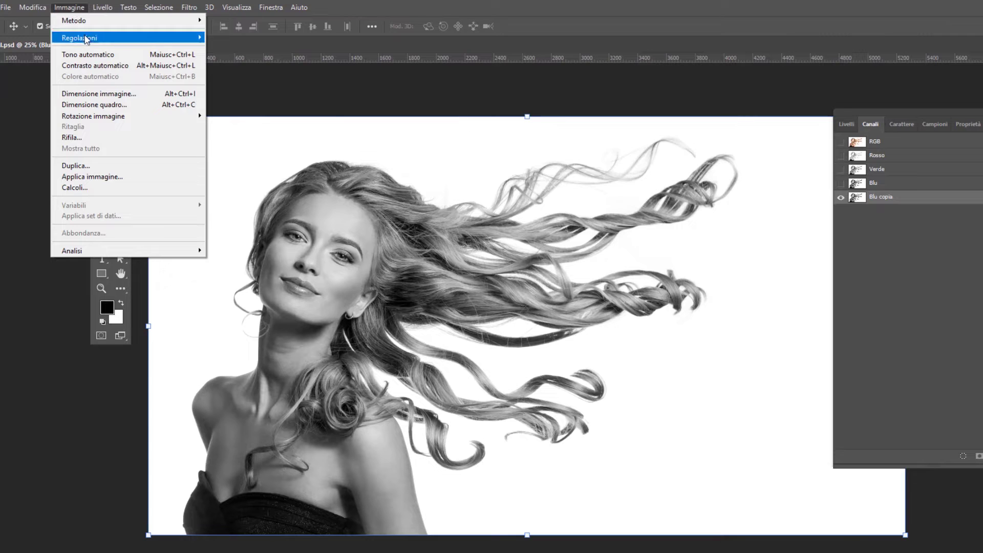
{"action": "mouse_move", "coordinate": [79, 37]}
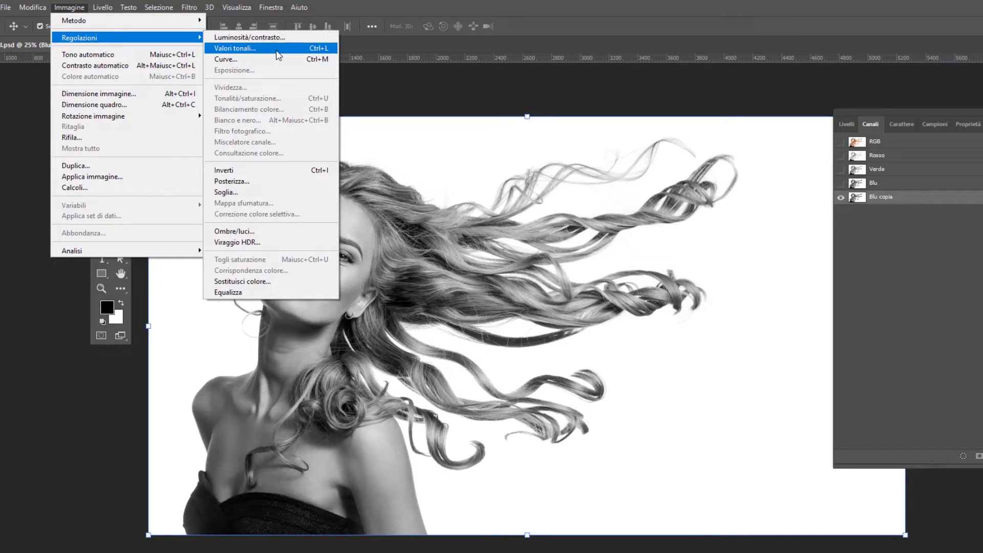
{"action": "left_click", "coordinate": [276, 50]}
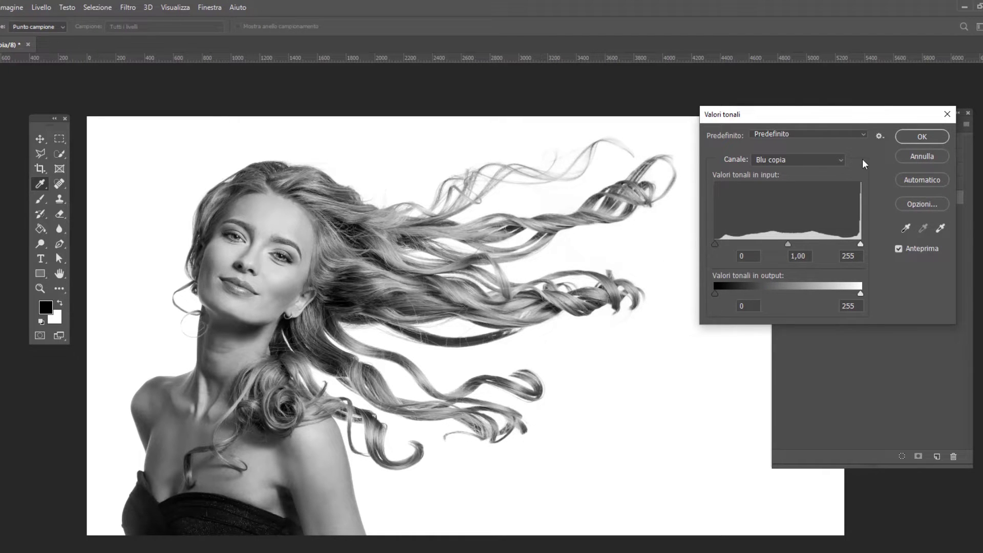
{"action": "left_click_drag", "start_coordinate": [840, 115], "coordinate": [595, 110]}
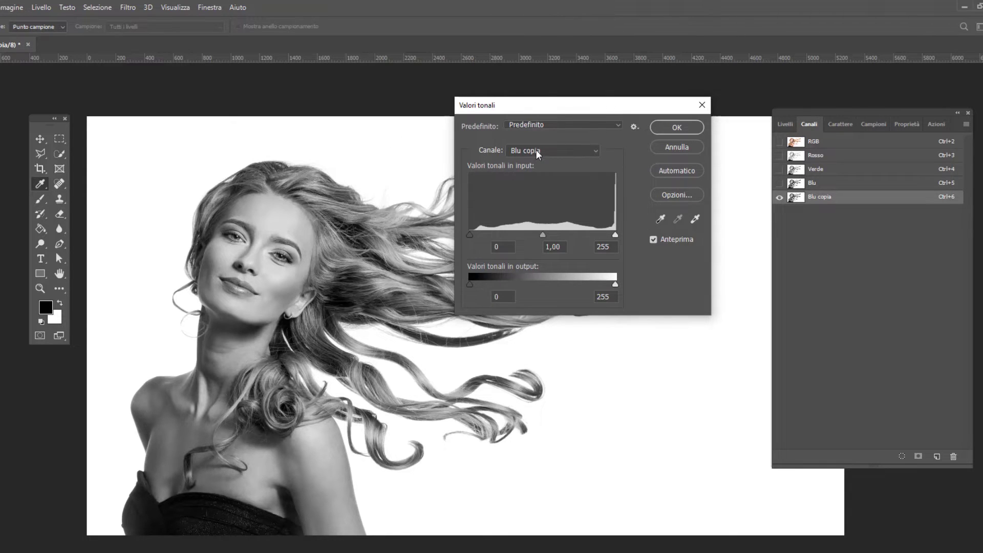
{"action": "left_click", "coordinate": [539, 153]}
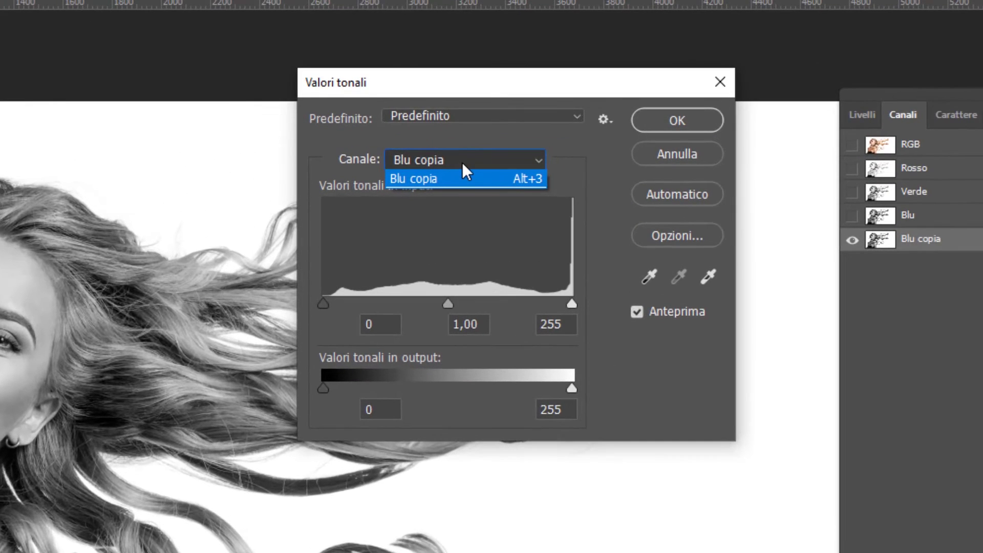
{"action": "left_click", "coordinate": [463, 164]}
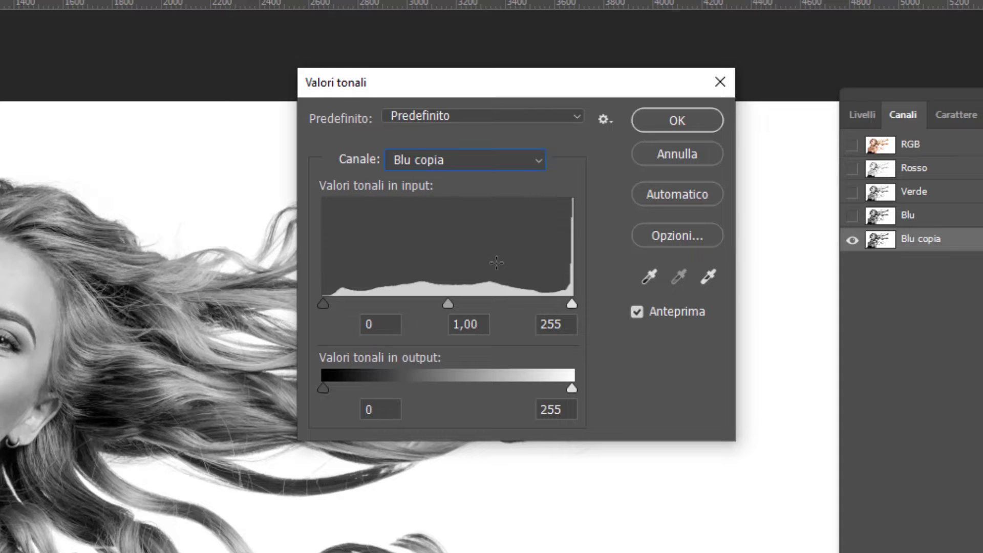
{"action": "left_click_drag", "start_coordinate": [462, 86], "coordinate": [763, 164]}
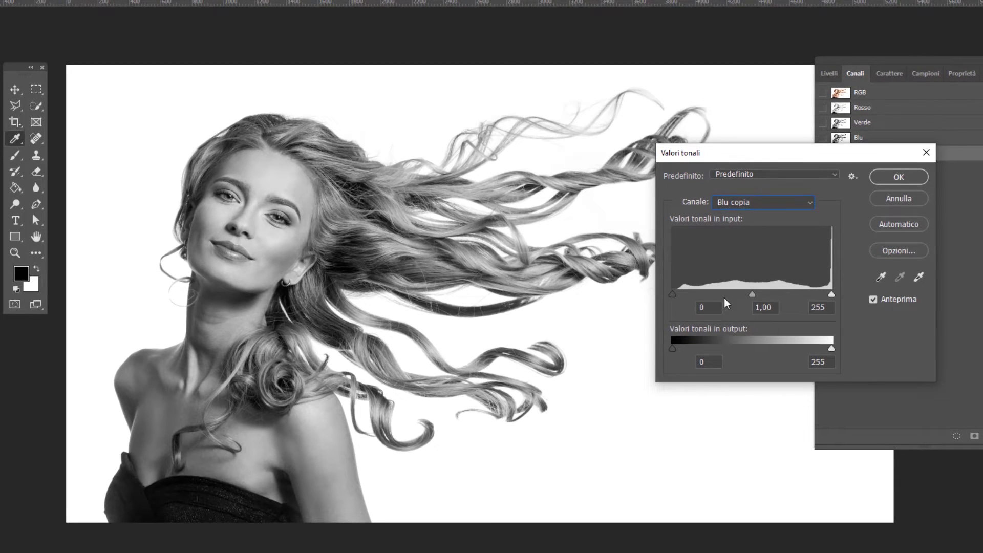
- Apply Levels to Blu copia with black input 195 and gamma left at 1,00
{"action": "left_click", "coordinate": [704, 307]}
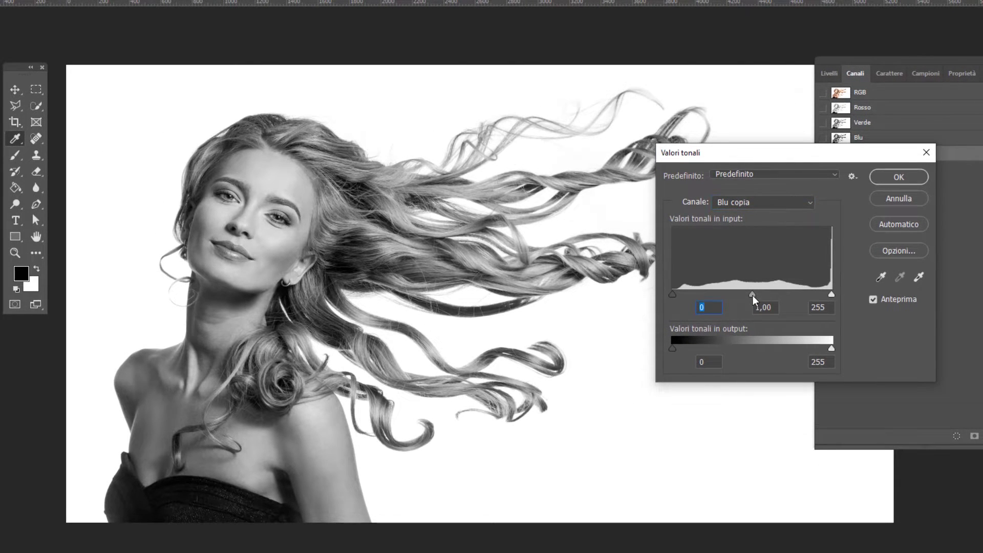
{"action": "left_click", "coordinate": [764, 308]}
{"action": "left_click_drag", "start_coordinate": [832, 295], "coordinate": [833, 294]}
{"action": "left_click_drag", "start_coordinate": [672, 294], "coordinate": [794, 296]}
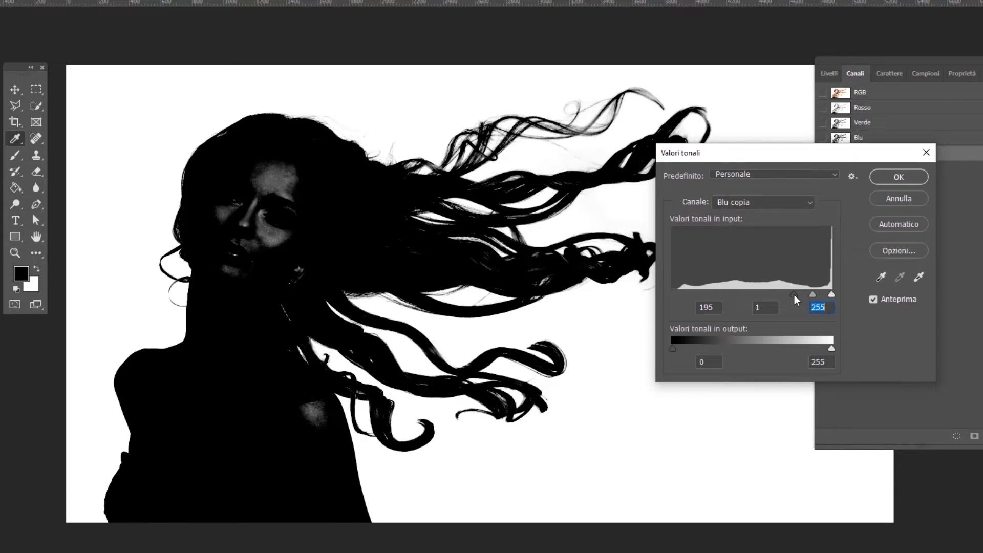
{"action": "left_click", "coordinate": [794, 295]}
{"action": "left_click_drag", "start_coordinate": [742, 143], "coordinate": [743, 150]}
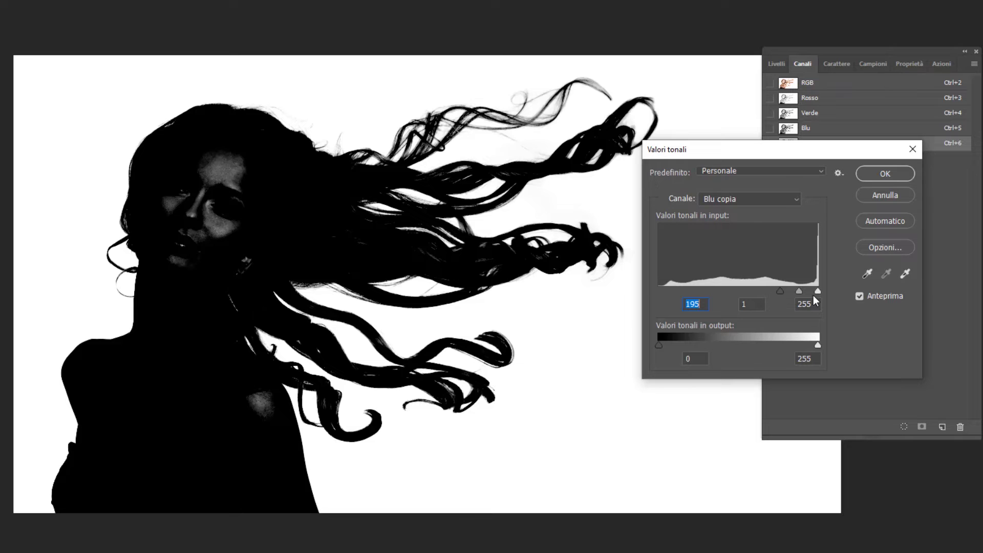
{"action": "mouse_move", "coordinate": [816, 290]}
{"action": "left_mouse_down"}
{"action": "mouse_move", "coordinate": [802, 290]}
{"action": "mouse_move", "coordinate": [811, 290]}
{"action": "left_mouse_up"}
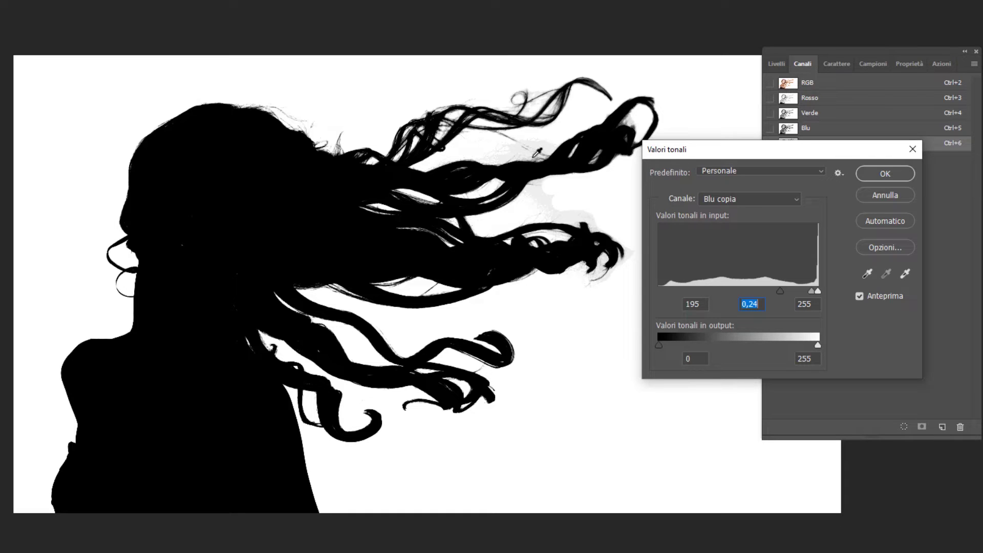
{"action": "left_click_drag", "start_coordinate": [811, 291], "coordinate": [798, 291]}
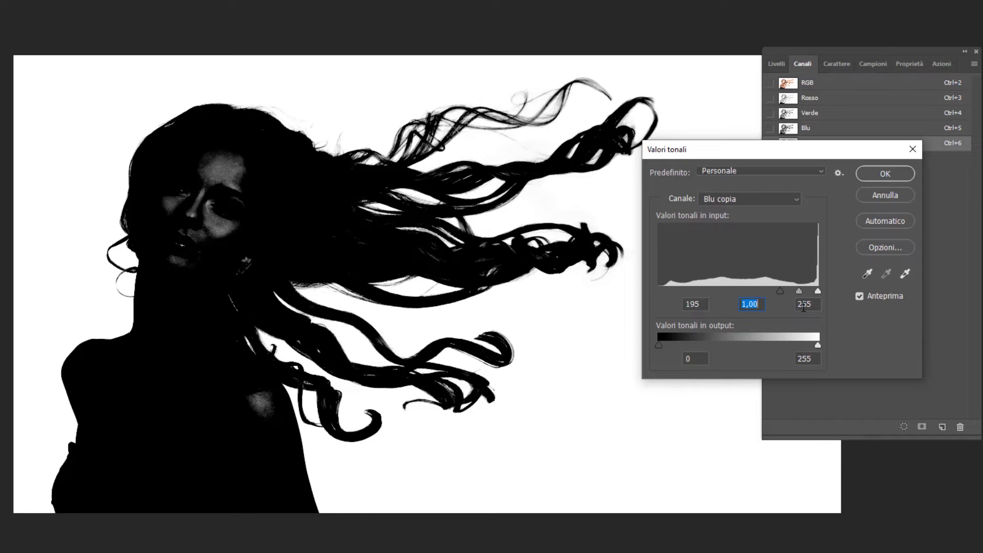
{"action": "left_click", "coordinate": [885, 174]}
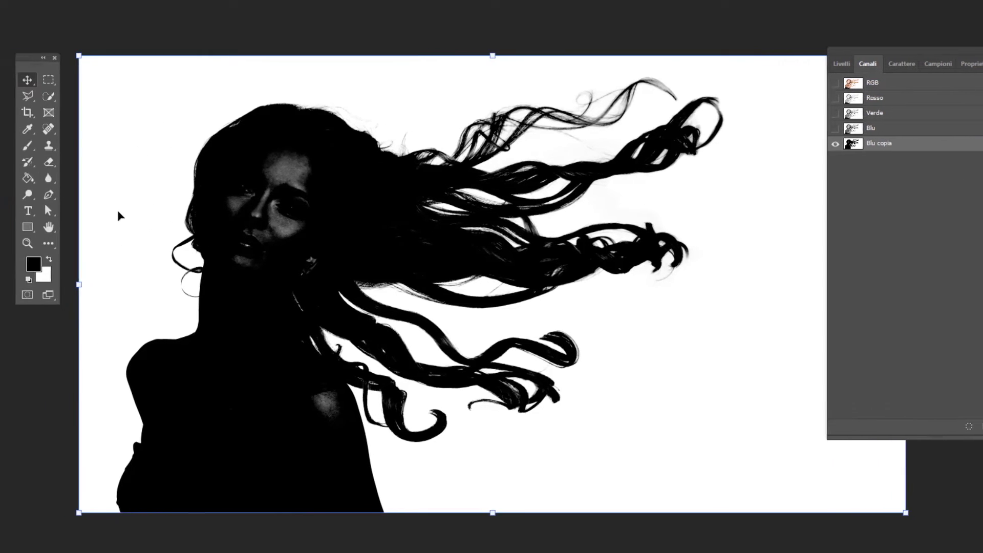
- Paint the grey face and shoulder black with a 175 px, 100% hardness brush
{"action": "key", "text": "b"}
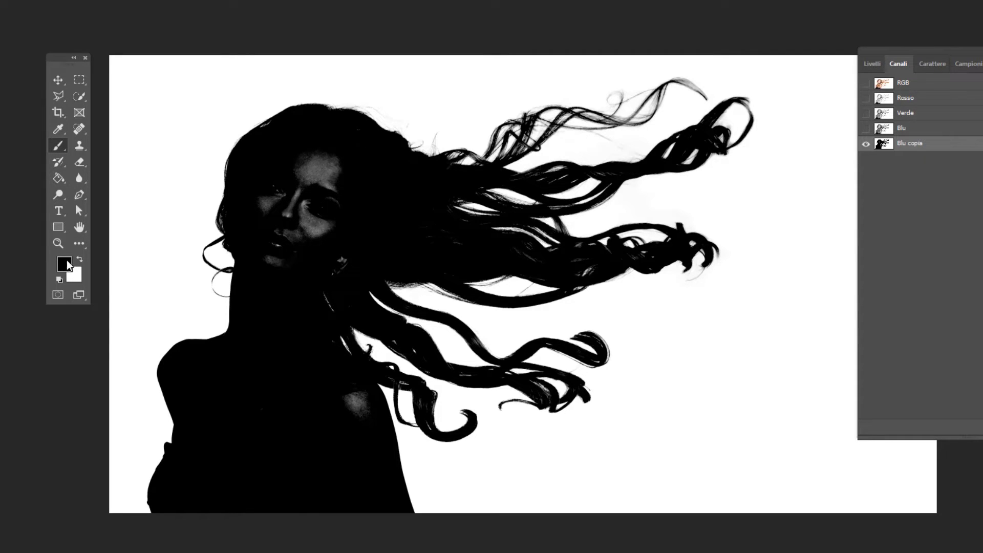
{"action": "right_click", "coordinate": [348, 194]}
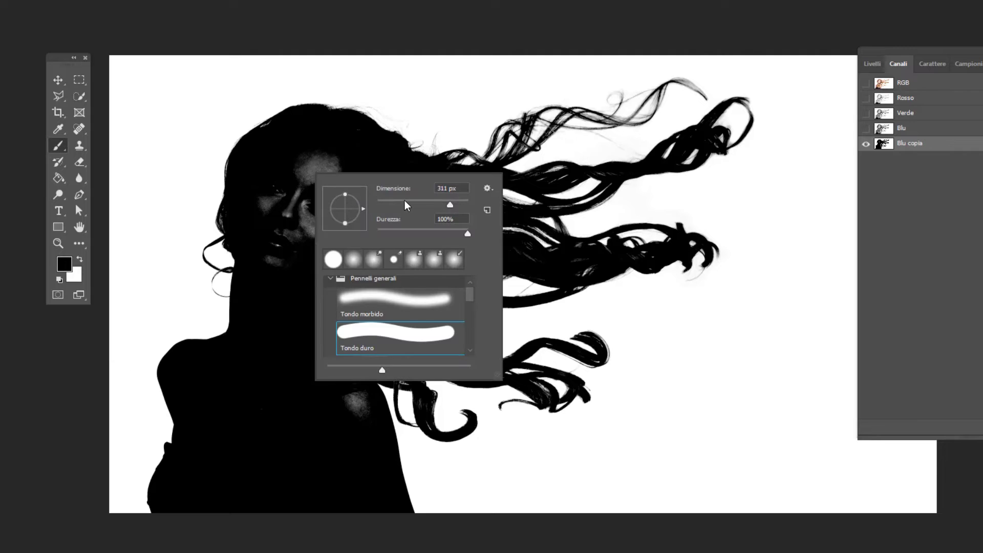
{"action": "mouse_move", "coordinate": [450, 206]}
{"action": "left_mouse_down"}
{"action": "mouse_move", "coordinate": [440, 206]}
{"action": "mouse_move", "coordinate": [447, 207]}
{"action": "left_mouse_up"}
{"action": "left_click", "coordinate": [317, 153]}
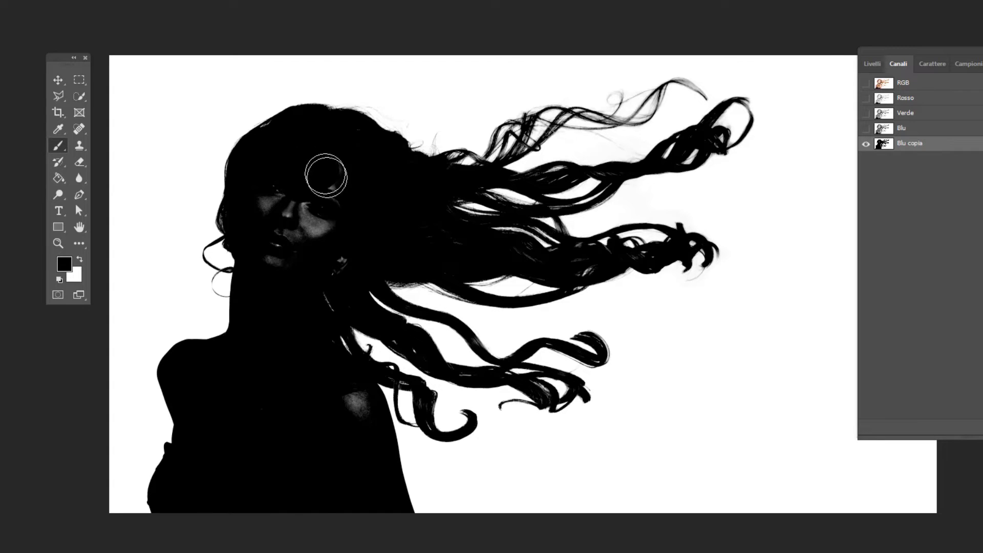
{"action": "mouse_move", "coordinate": [325, 169]}
{"action": "left_mouse_down"}
{"action": "mouse_move", "coordinate": [289, 209]}
{"action": "mouse_move", "coordinate": [259, 191]}
{"action": "mouse_move", "coordinate": [279, 224]}
{"action": "mouse_move", "coordinate": [282, 194]}
{"action": "left_mouse_up"}
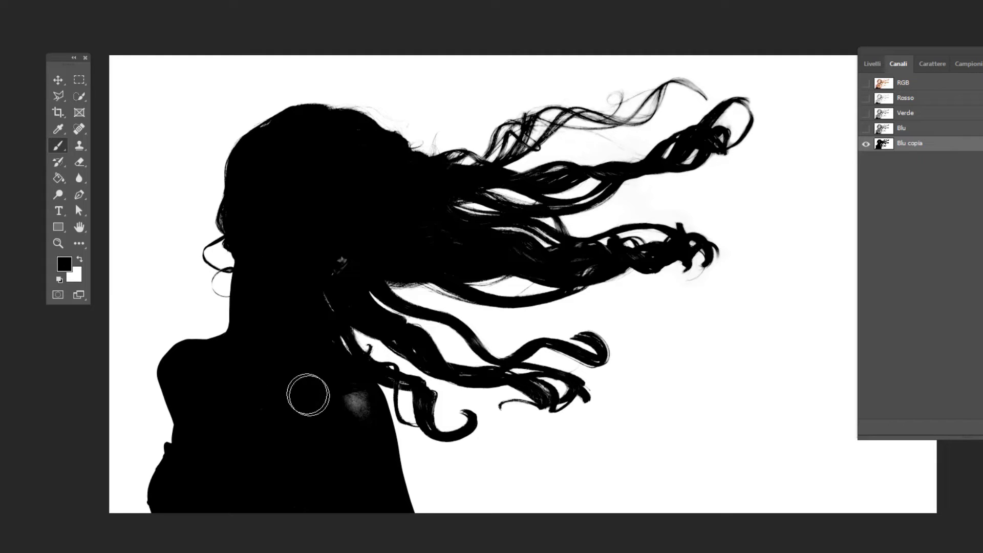
{"action": "left_click_drag", "start_coordinate": [308, 395], "coordinate": [351, 419]}
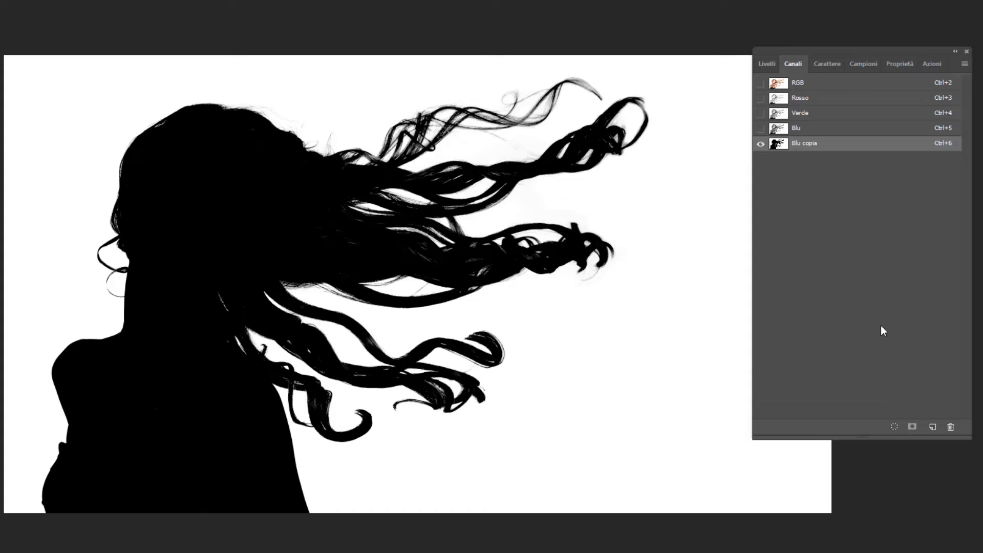
- Load Blu copia as an inverted selection, then return to the RGB composite and Livelli
{"action": "left_click", "coordinate": [896, 432]}
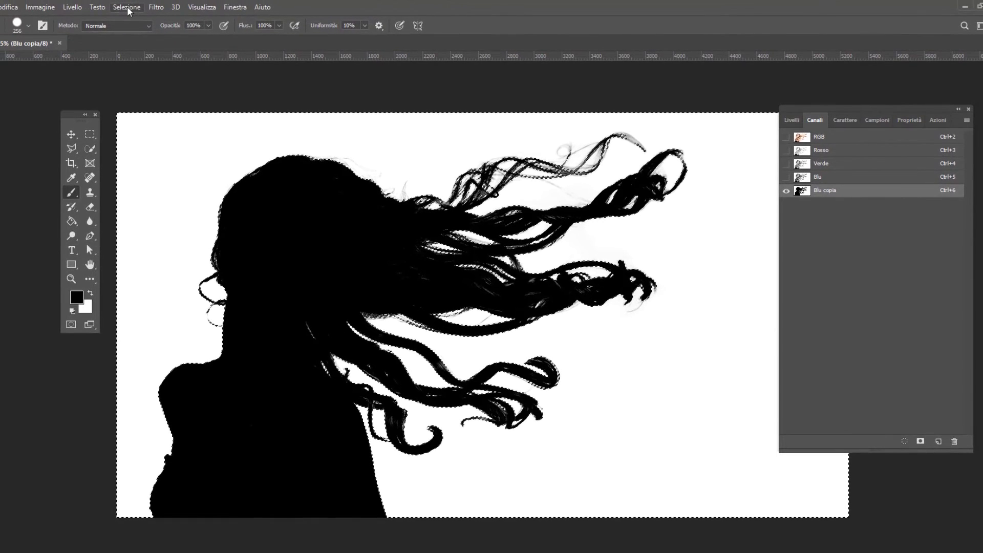
{"action": "left_click", "coordinate": [127, 8]}
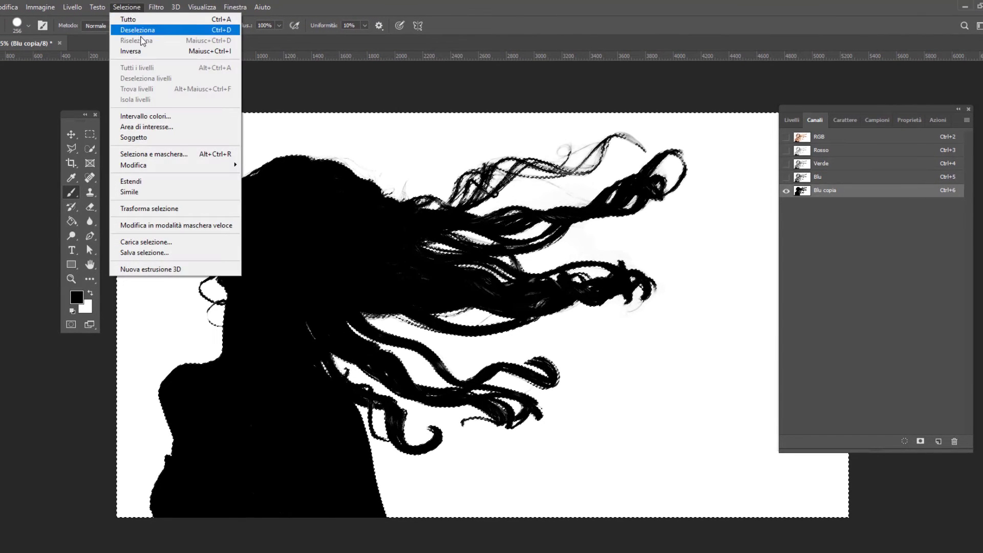
{"action": "left_click", "coordinate": [146, 51]}
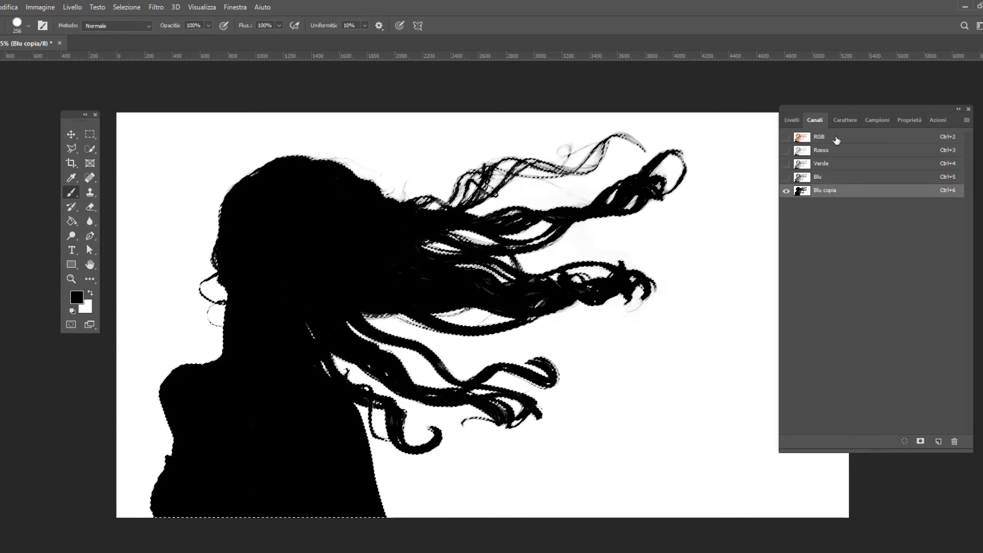
{"action": "left_click", "coordinate": [836, 139]}
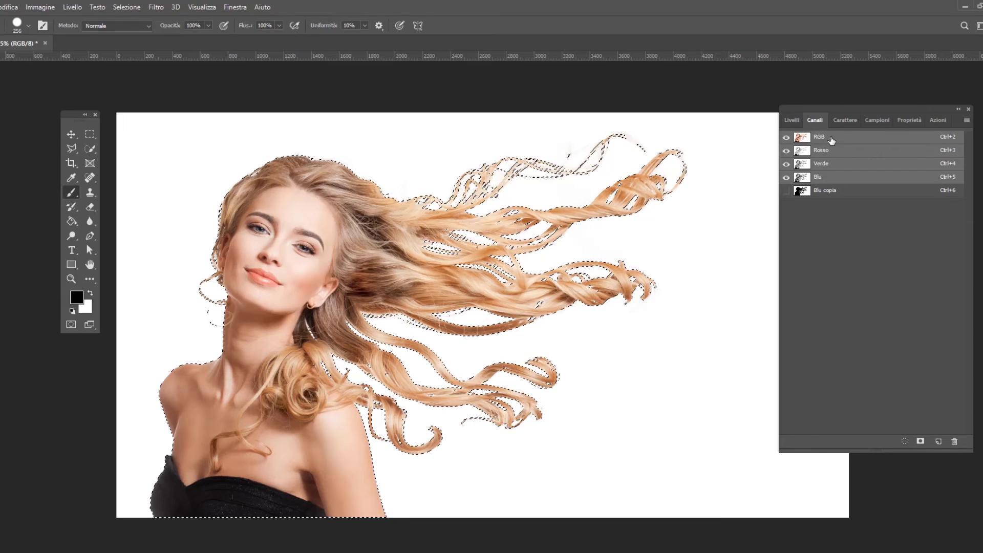
{"action": "left_click", "coordinate": [792, 125]}
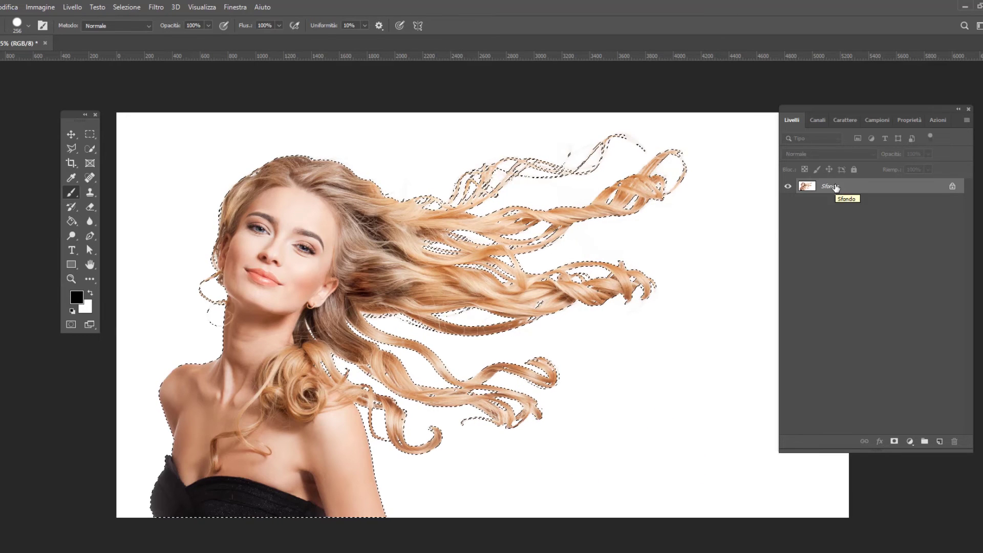
- Copy the selected woman to Livello 1 with Ctrl+J and hide Sfondo
{"action": "key", "text": "ctrl+j"}
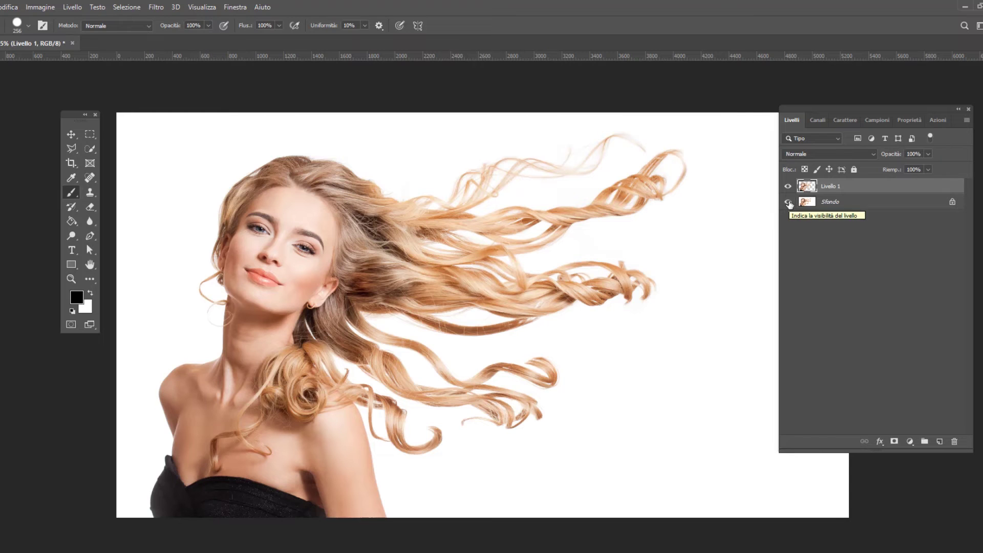
{"action": "left_click", "coordinate": [788, 202]}
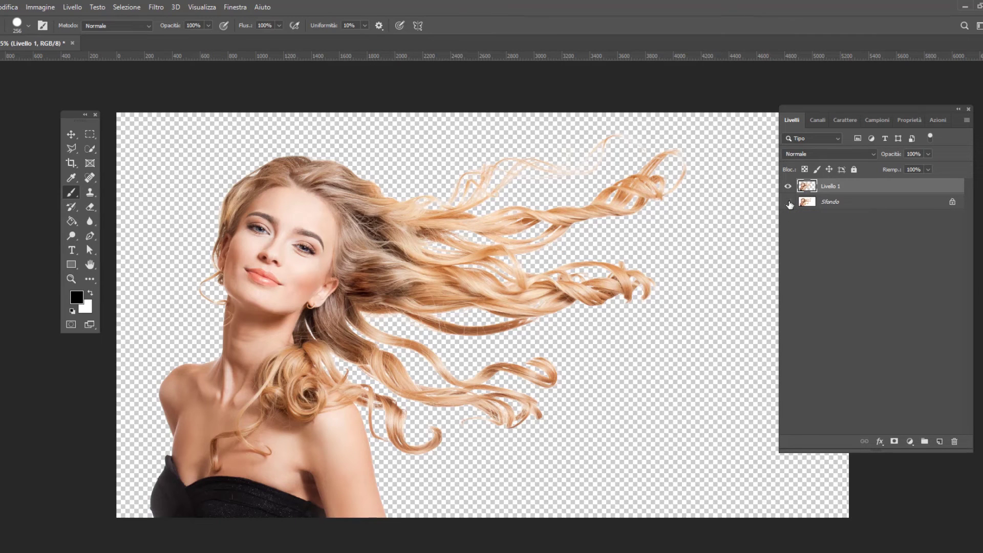
{"action": "left_click", "coordinate": [858, 204]}
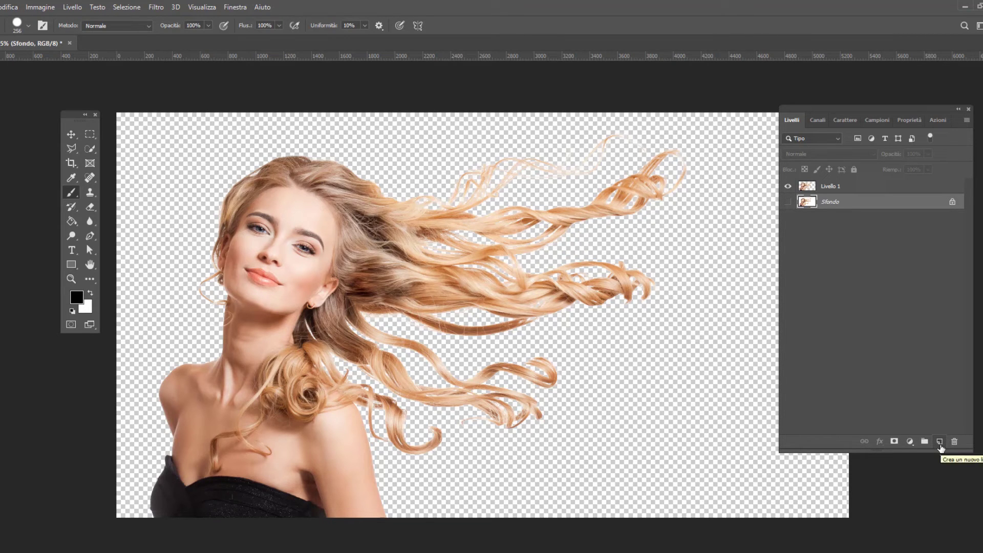
- Add Livello 2 beneath the cutout and fill it with black using the Paint Bucket
{"action": "left_click", "coordinate": [940, 441]}
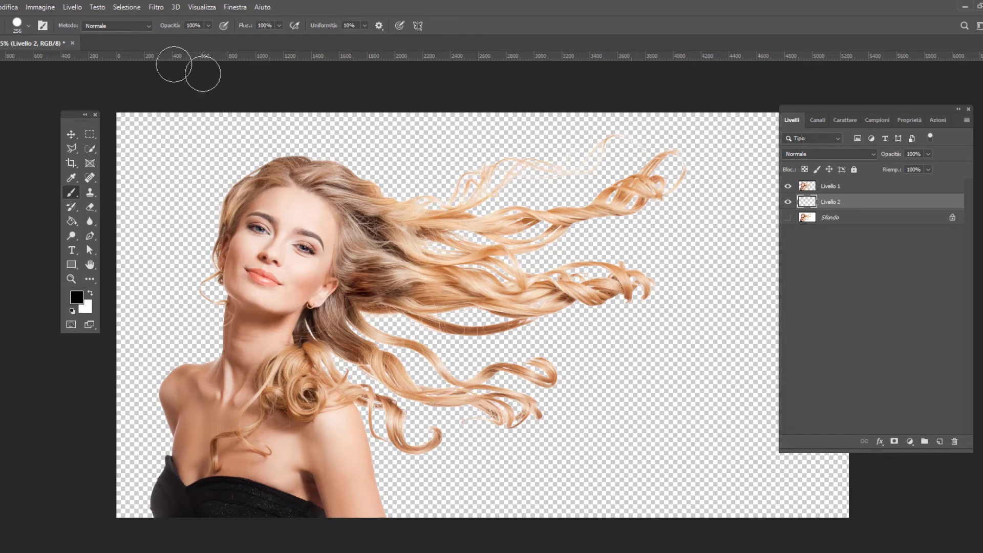
{"action": "left_click", "coordinate": [77, 8]}
{"action": "mouse_move", "coordinate": [80, 19]}
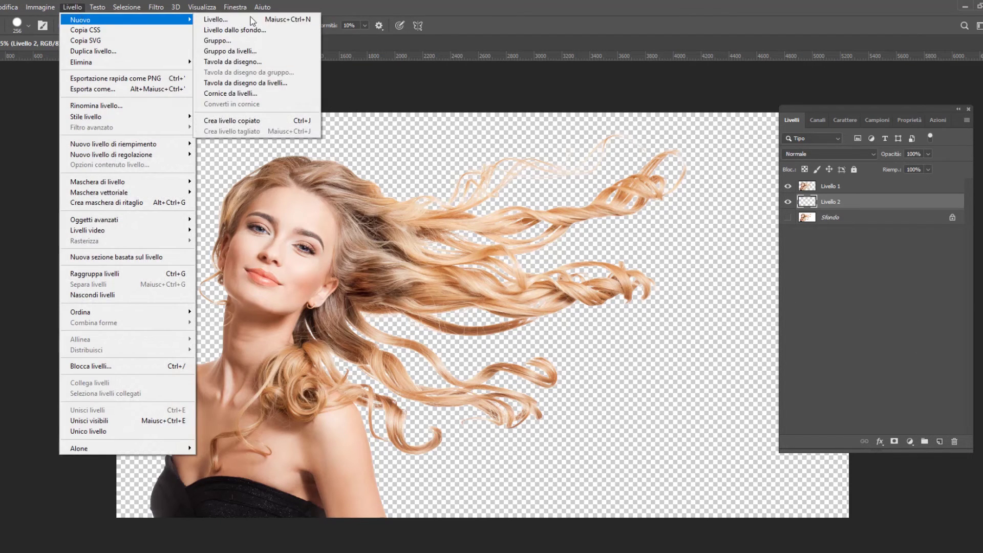
{"action": "left_click", "coordinate": [845, 206]}
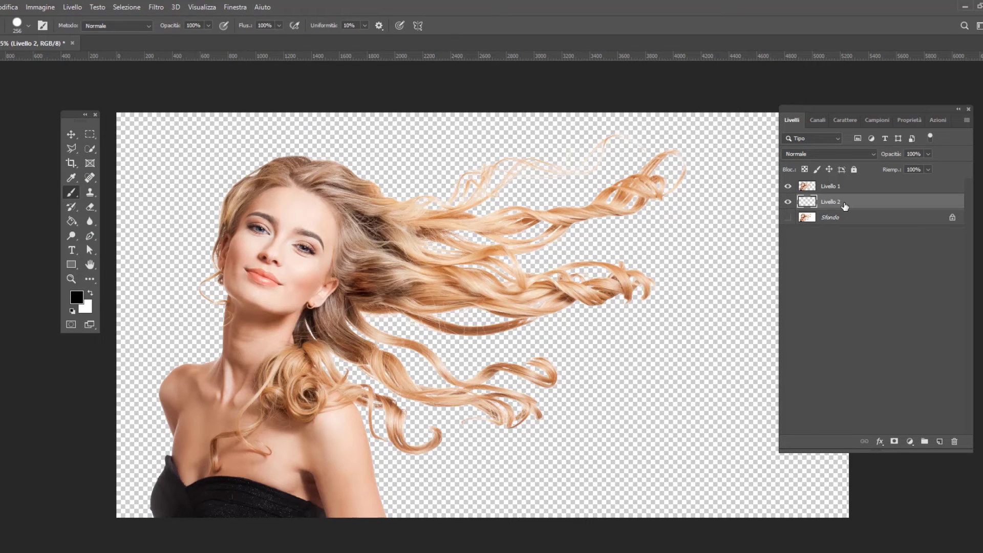
{"action": "left_click", "coordinate": [73, 221]}
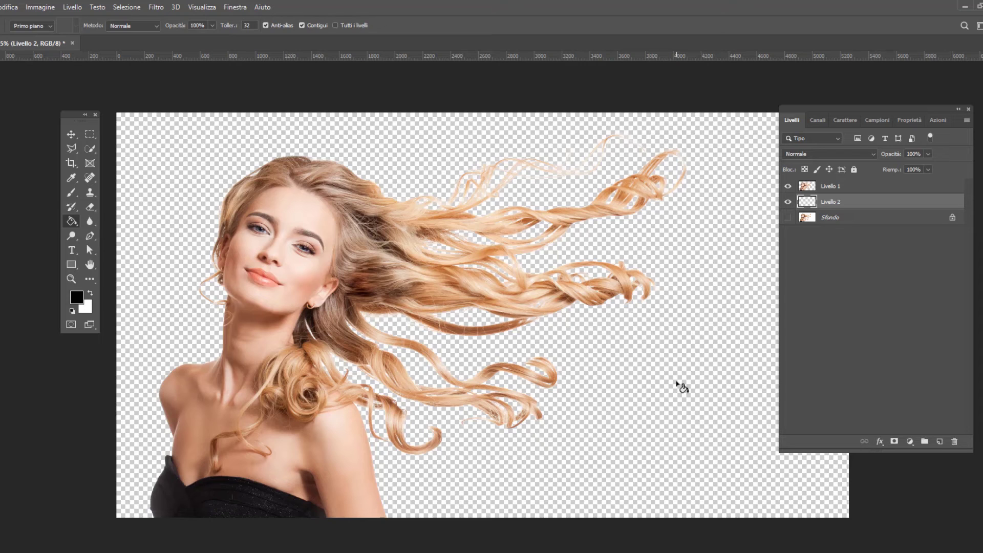
{"action": "left_click", "coordinate": [681, 386]}
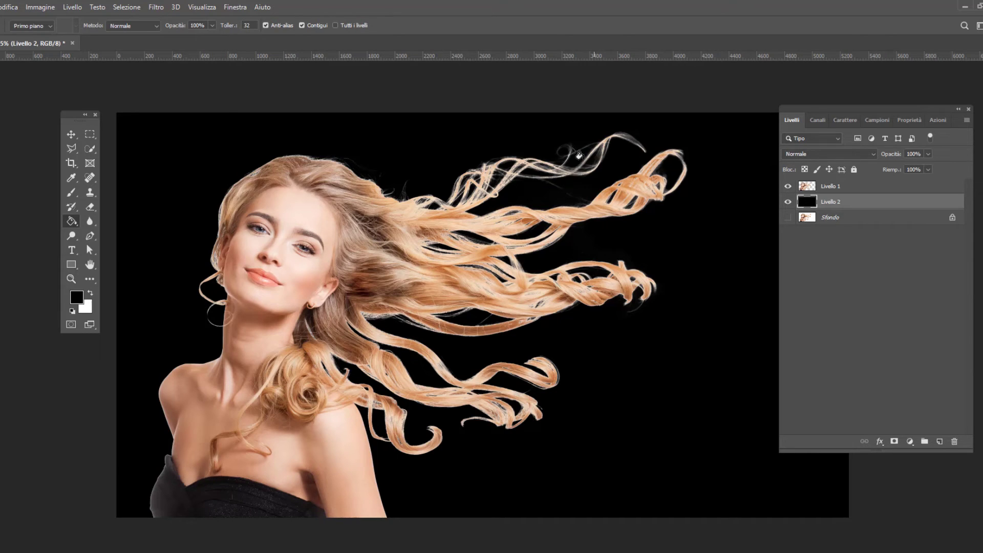
{"action": "scroll", "coordinate": [573, 151], "scroll_direction": "up", "scroll_amount": 3}
{"action": "scroll", "coordinate": [655, 82], "scroll_direction": "up", "scroll_amount": 1}
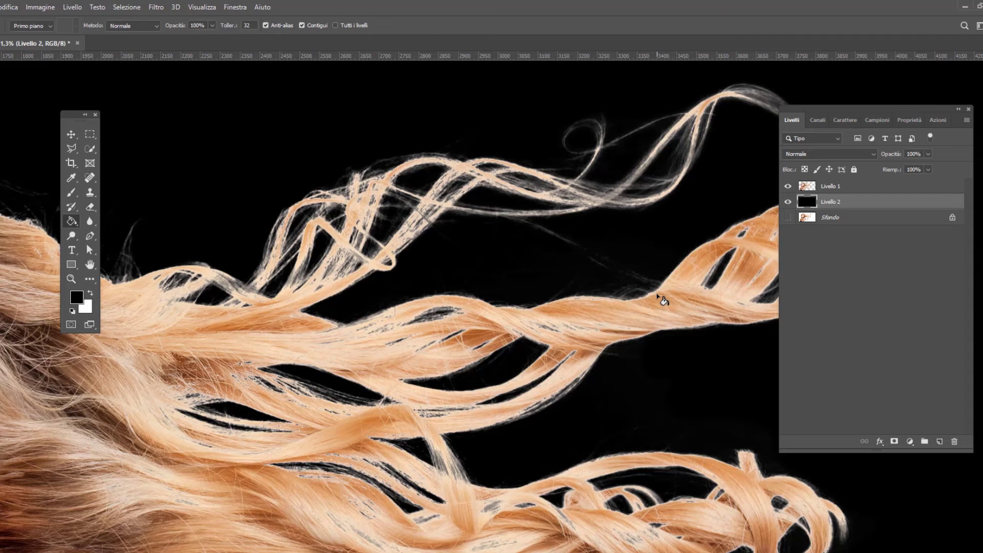
{"action": "key", "text": "ctrl+0"}
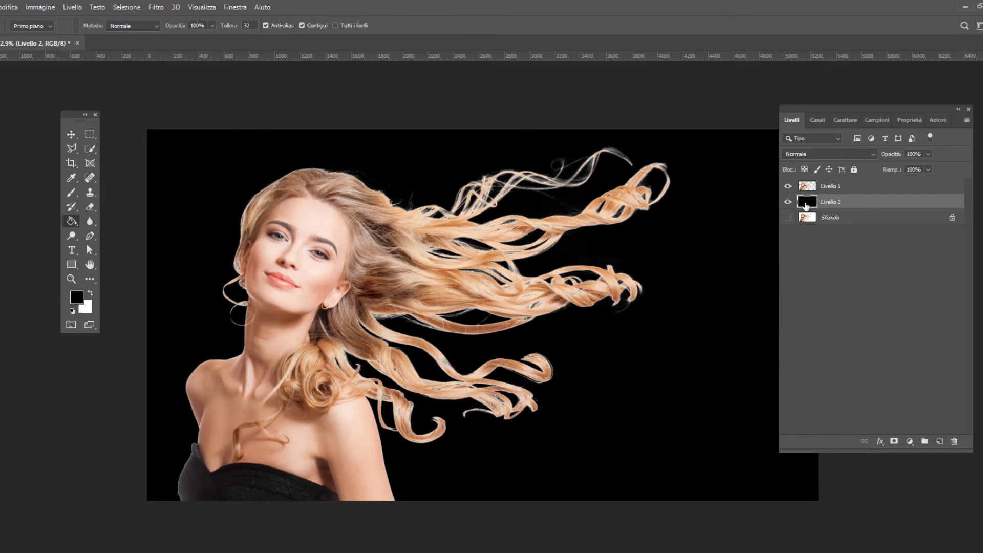
- Enable a Color Overlay layer style on Livello 2
{"action": "double_click", "coordinate": [805, 202]}
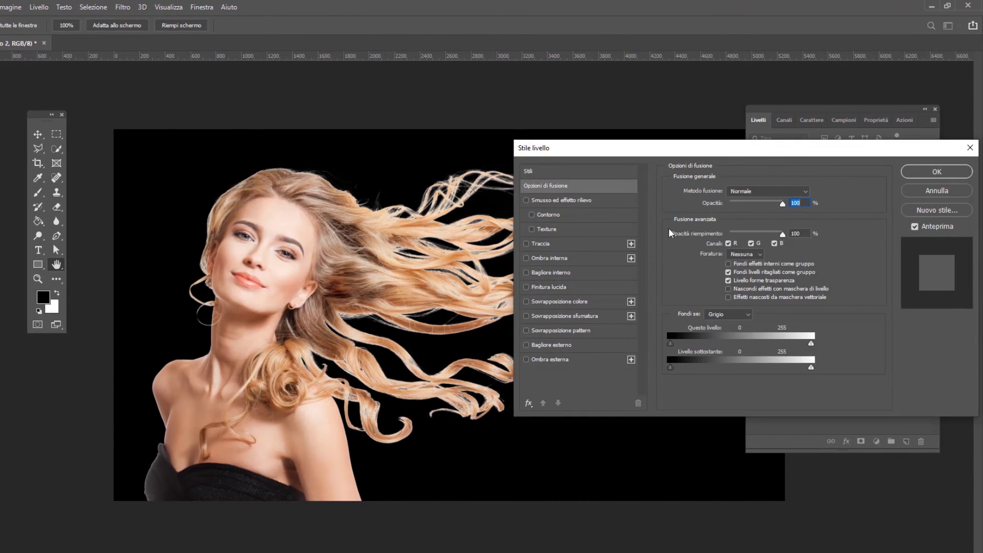
{"action": "left_click_drag", "start_coordinate": [562, 155], "coordinate": [547, 141]}
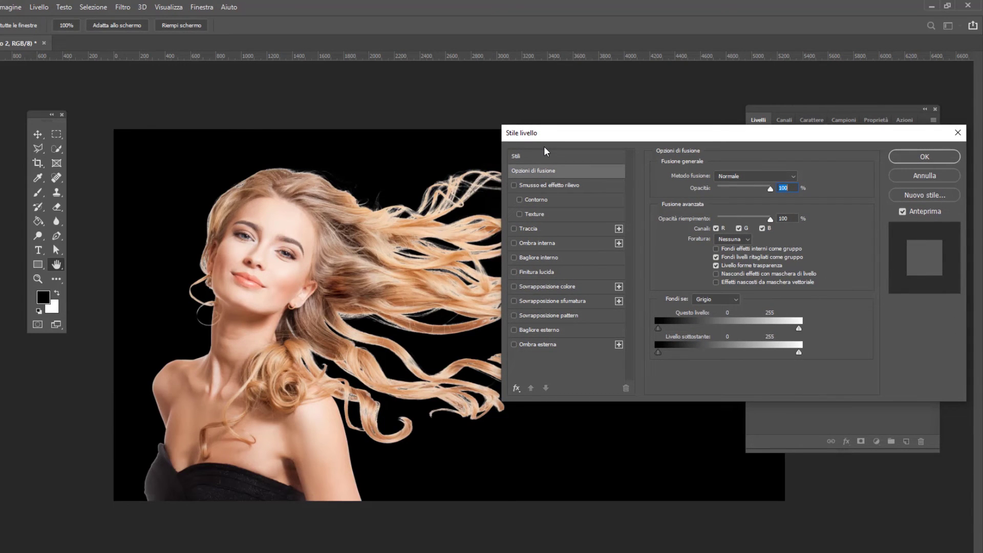
{"action": "left_click", "coordinate": [547, 286]}
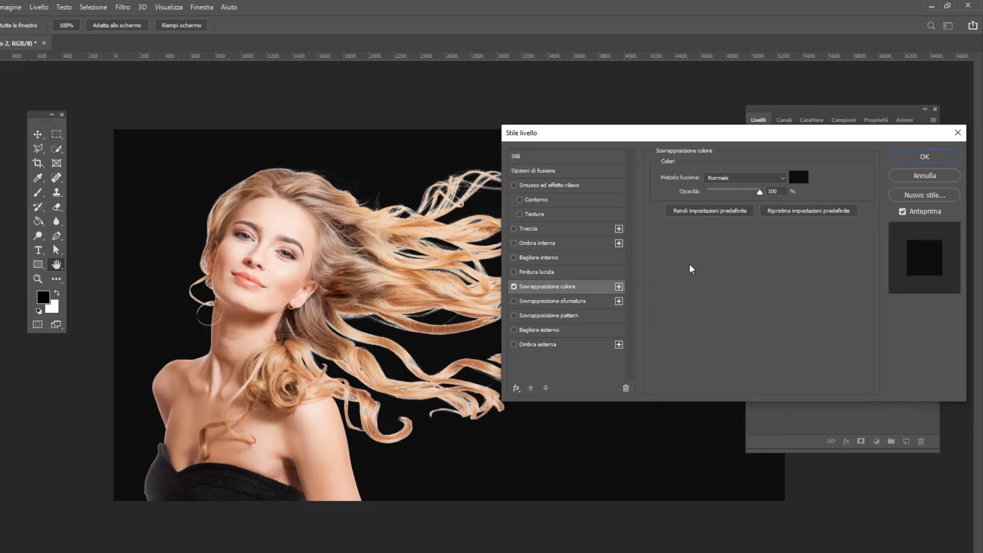
{"action": "left_click", "coordinate": [798, 177]}
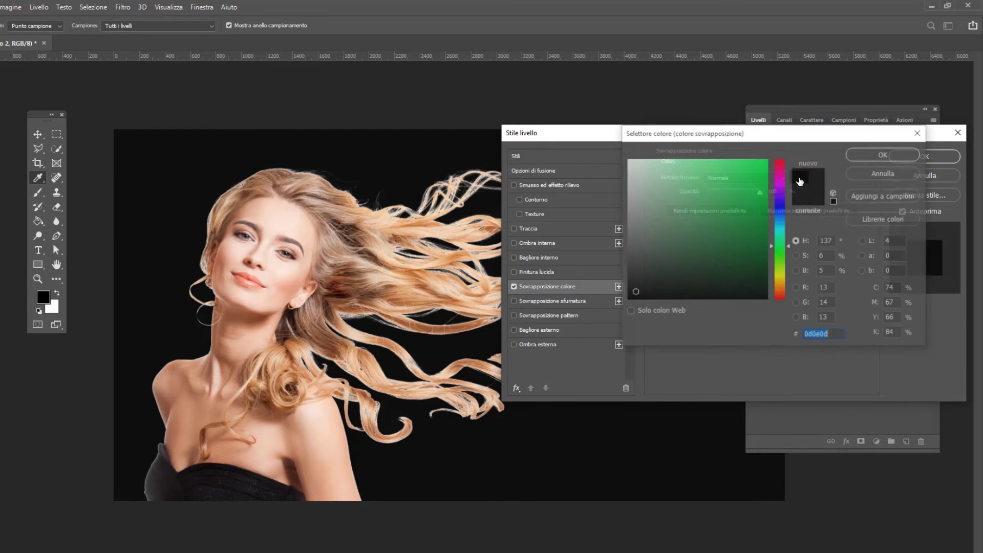
- Try green and brown overlay colours, then settle on a dark charcoal grey
{"action": "left_click", "coordinate": [711, 230]}
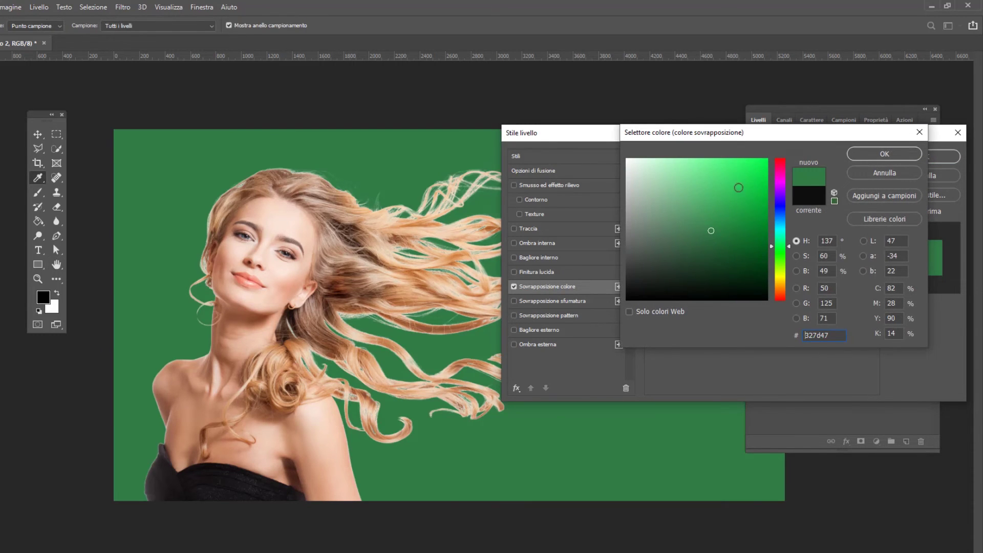
{"action": "left_click", "coordinate": [736, 281]}
{"action": "left_click", "coordinate": [718, 286]}
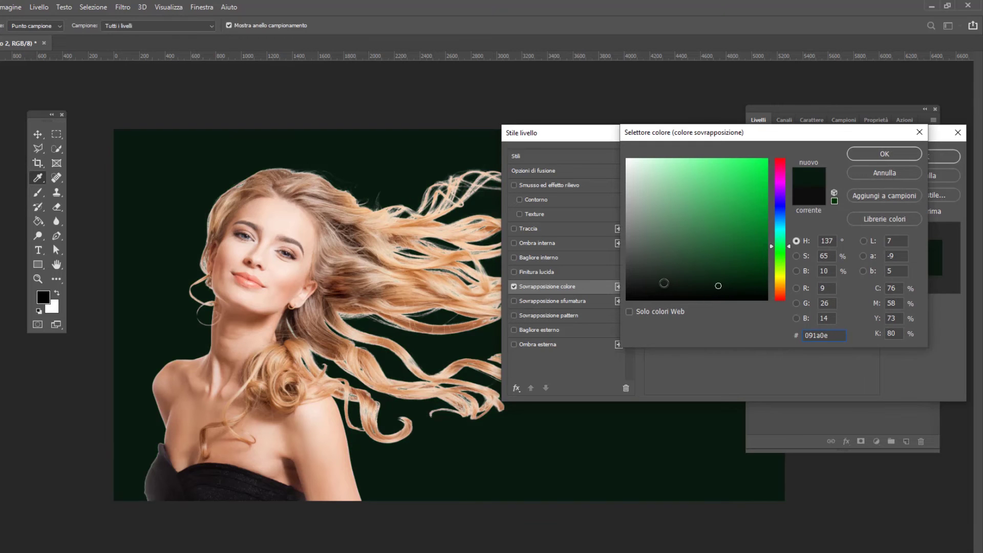
{"action": "left_click_drag", "start_coordinate": [664, 283], "coordinate": [636, 282]}
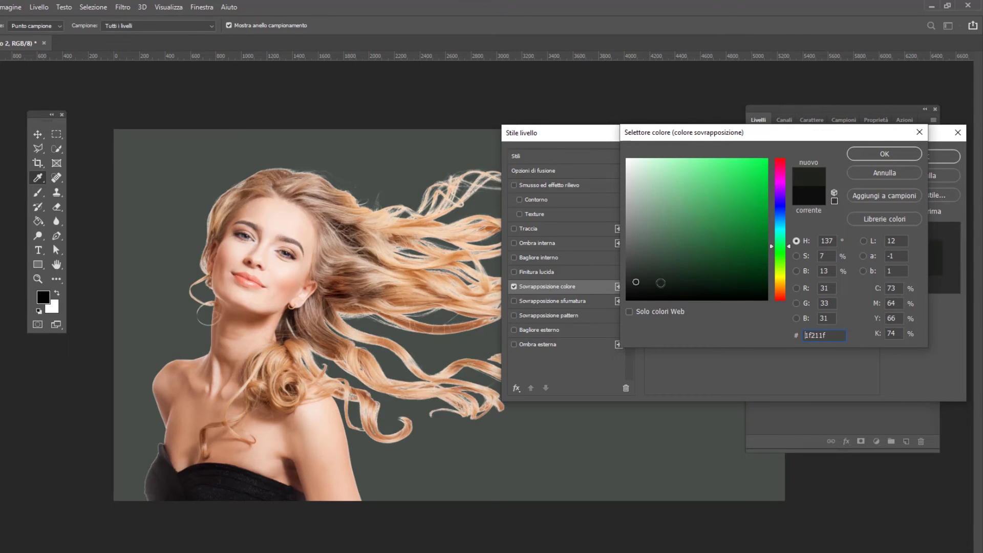
{"action": "left_click", "coordinate": [731, 248]}
{"action": "mouse_move", "coordinate": [779, 246]}
{"action": "left_mouse_down"}
{"action": "mouse_move", "coordinate": [779, 218]}
{"action": "mouse_move", "coordinate": [780, 287]}
{"action": "left_mouse_up"}
{"action": "left_click", "coordinate": [722, 284]}
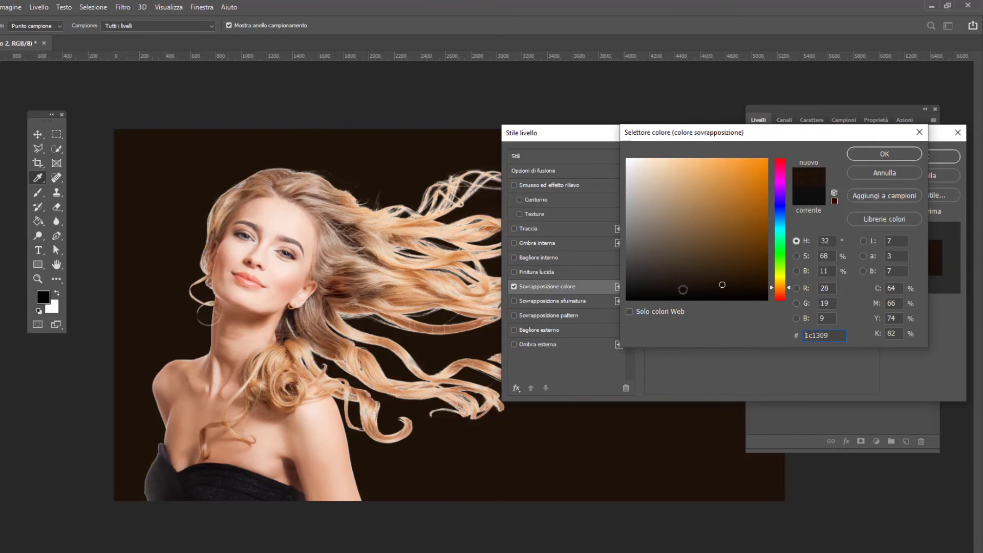
{"action": "mouse_move", "coordinate": [682, 290]}
{"action": "left_mouse_down"}
{"action": "mouse_move", "coordinate": [648, 293]}
{"action": "mouse_move", "coordinate": [635, 274]}
{"action": "left_mouse_up"}
{"action": "left_click", "coordinate": [647, 280]}
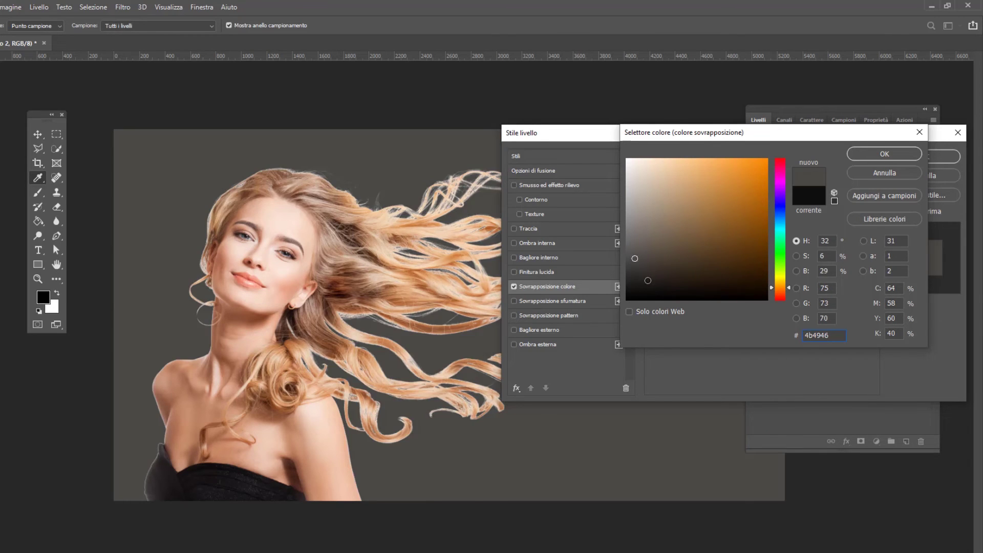
{"action": "left_click", "coordinate": [898, 155]}
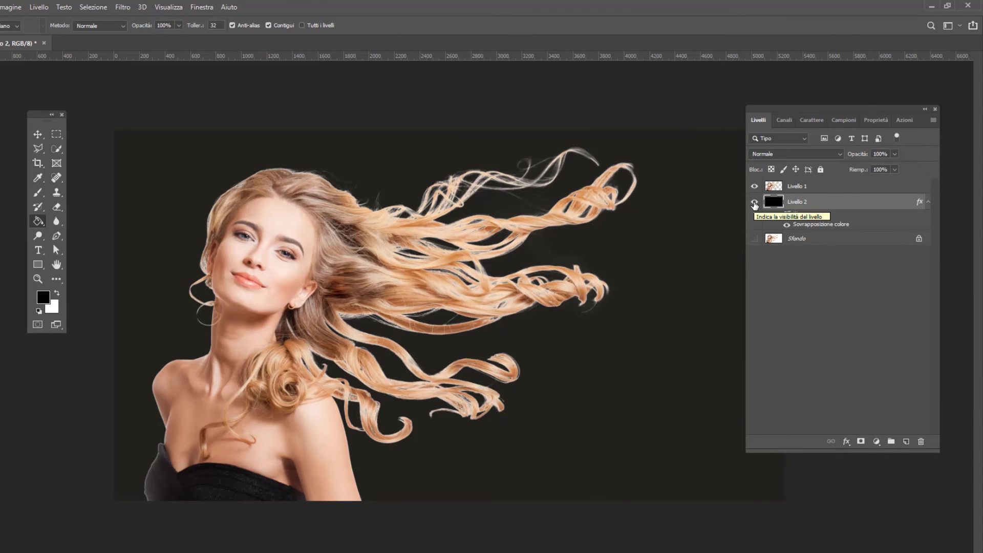
- Hide Livello 2, make Livello 1 active, and bring up the File export commands
{"action": "left_click", "coordinate": [754, 202]}
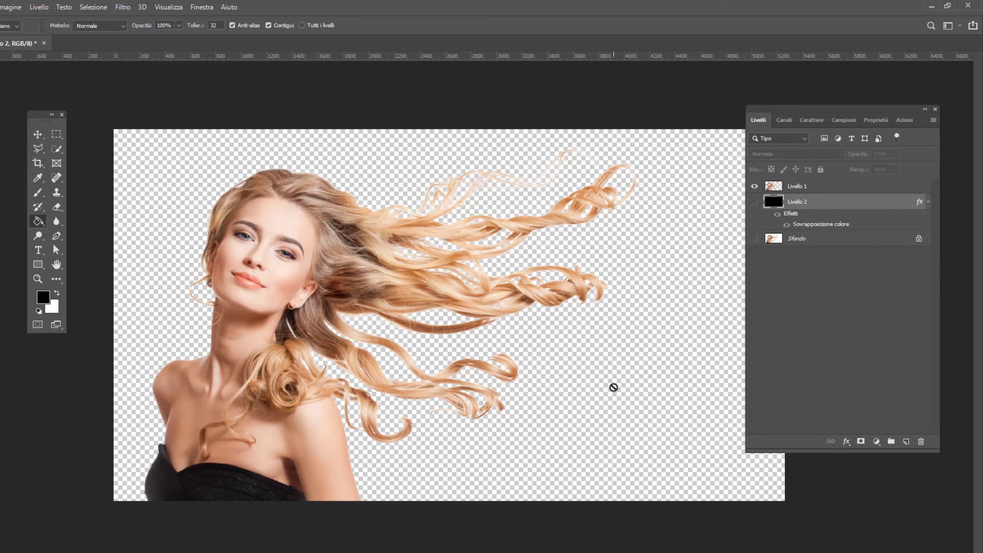
{"action": "left_click", "coordinate": [807, 188]}
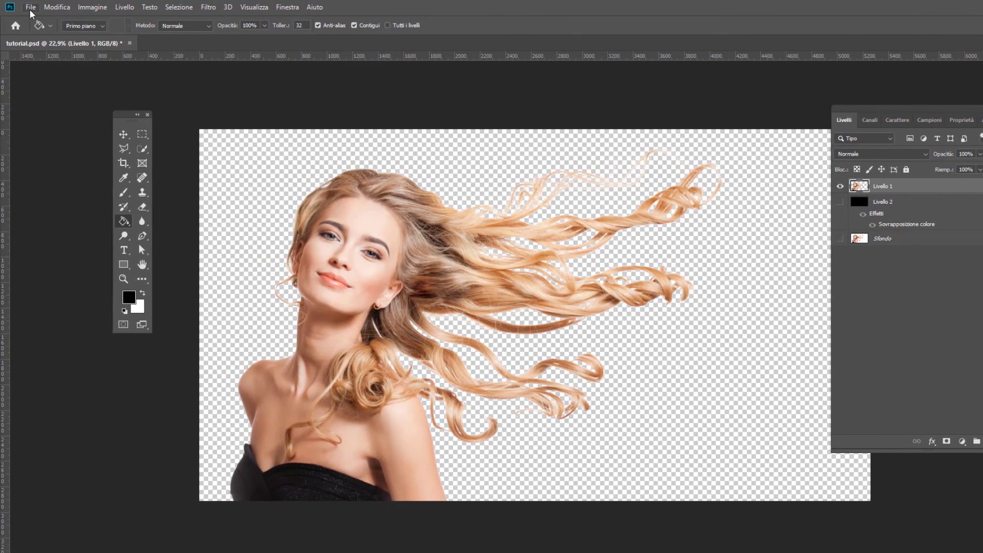
{"action": "left_click", "coordinate": [31, 7]}
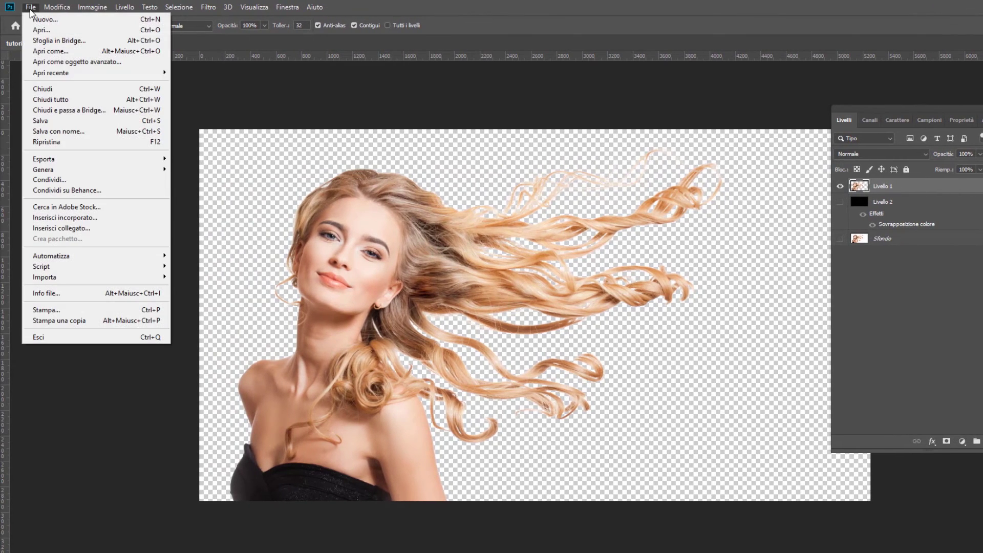
{"action": "mouse_move", "coordinate": [44, 159]}
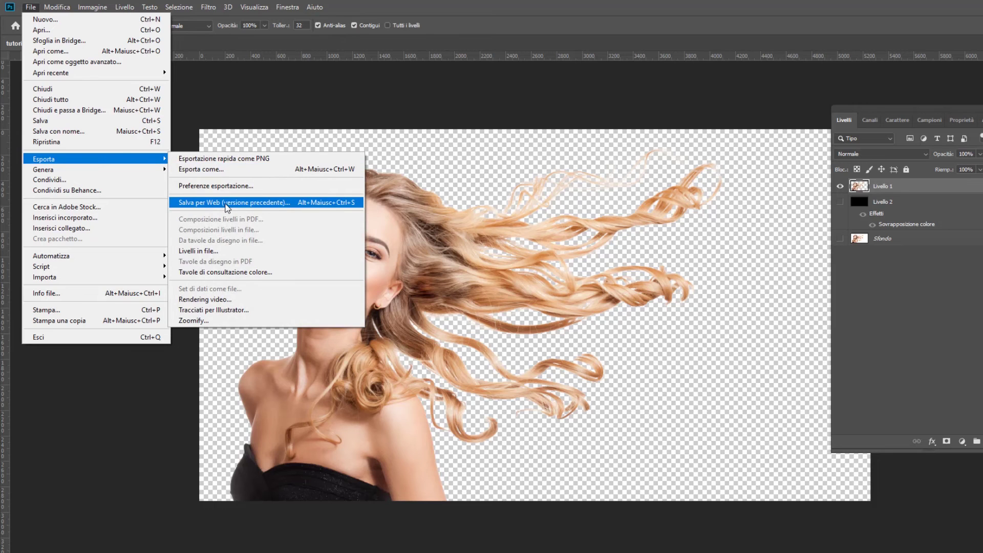
- Save for Web (Legacy) as a transparent PNG-24, resized to 1280 pixels wide
{"action": "left_click", "coordinate": [215, 202]}
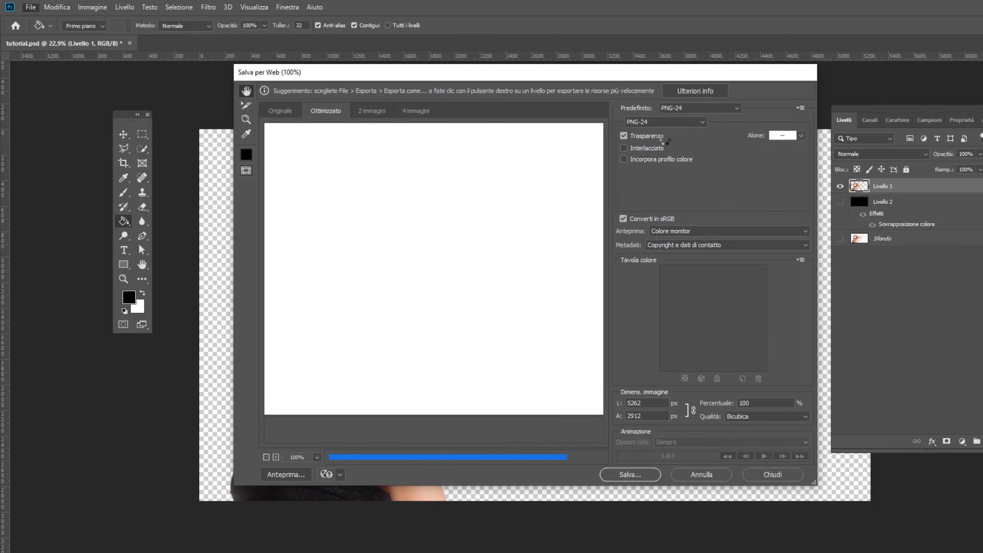
{"action": "left_click", "coordinate": [663, 123]}
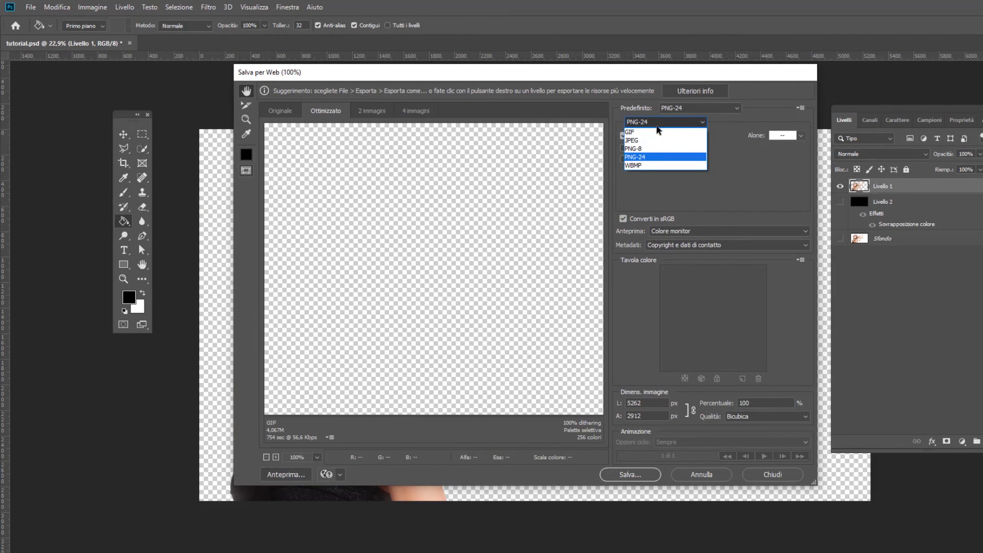
{"action": "left_click", "coordinate": [647, 158]}
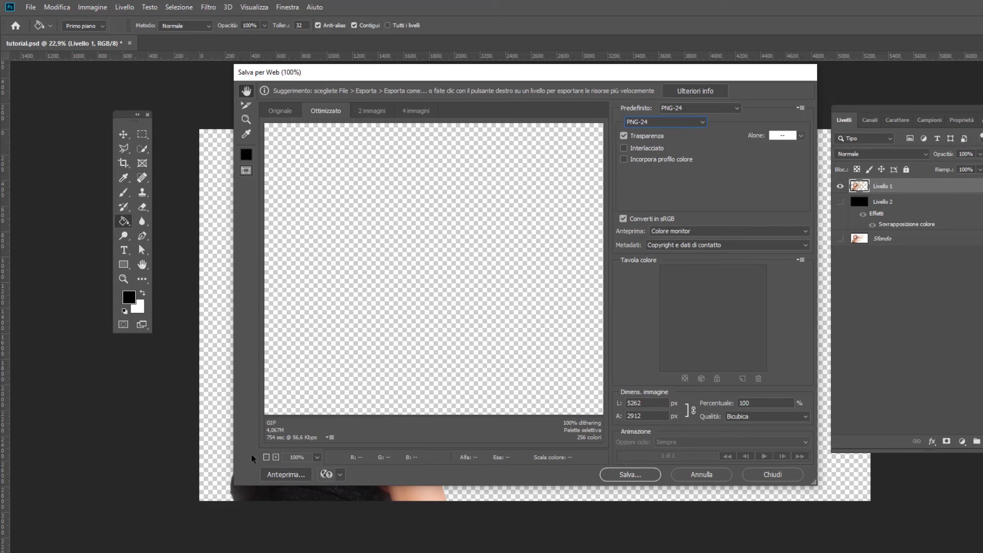
{"action": "left_click", "coordinate": [266, 456]}
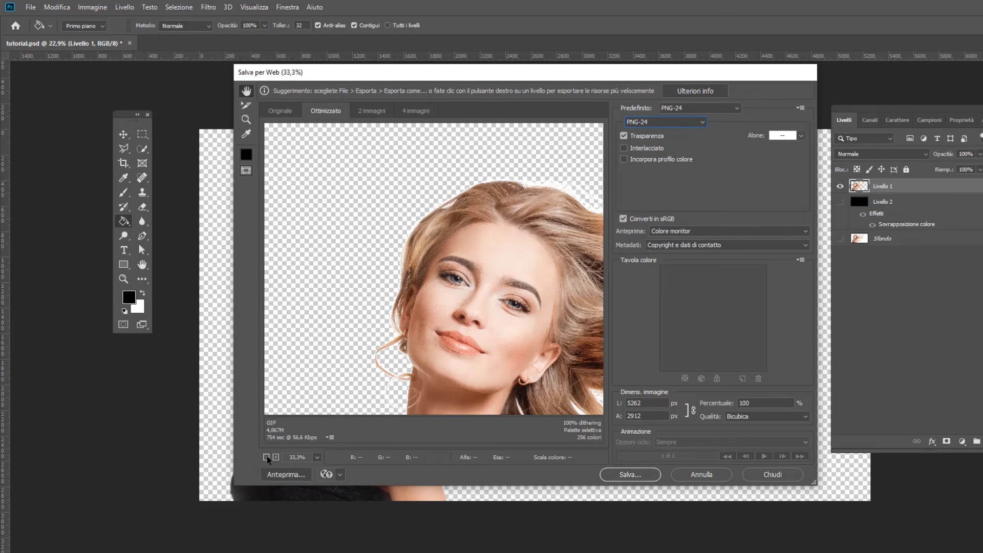
{"action": "left_click", "coordinate": [266, 458]}
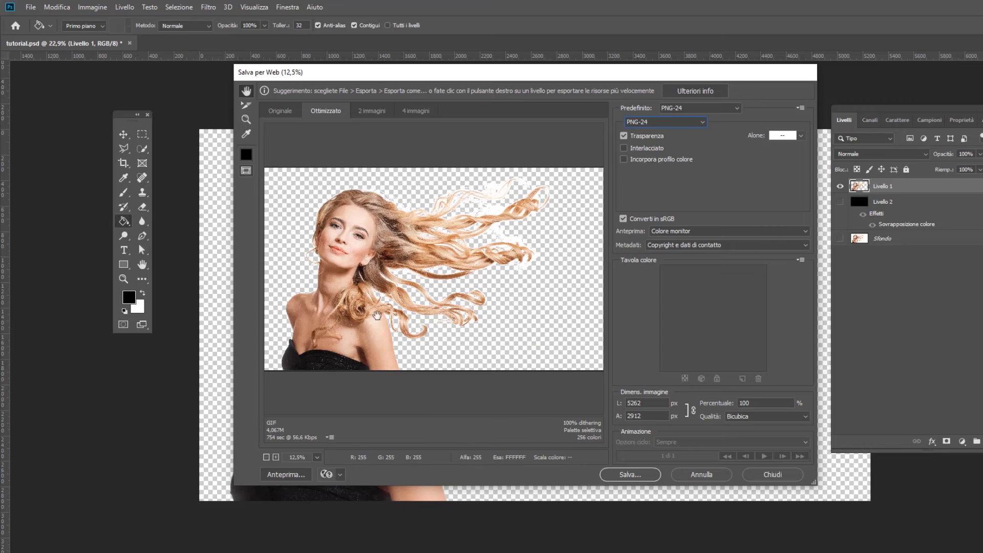
{"action": "double_click", "coordinate": [654, 404]}
{"action": "type", "text": "1280"}
{"action": "left_click", "coordinate": [621, 479]}
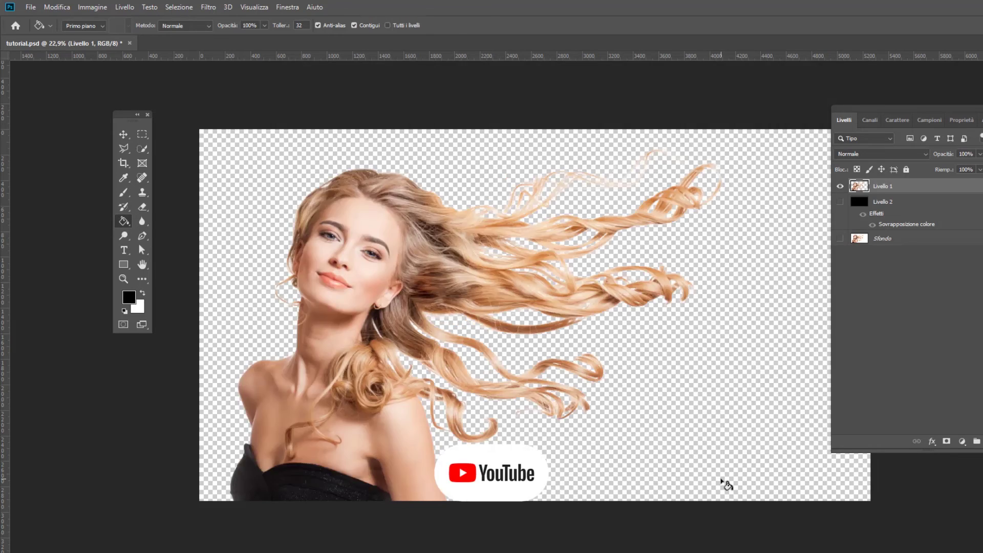